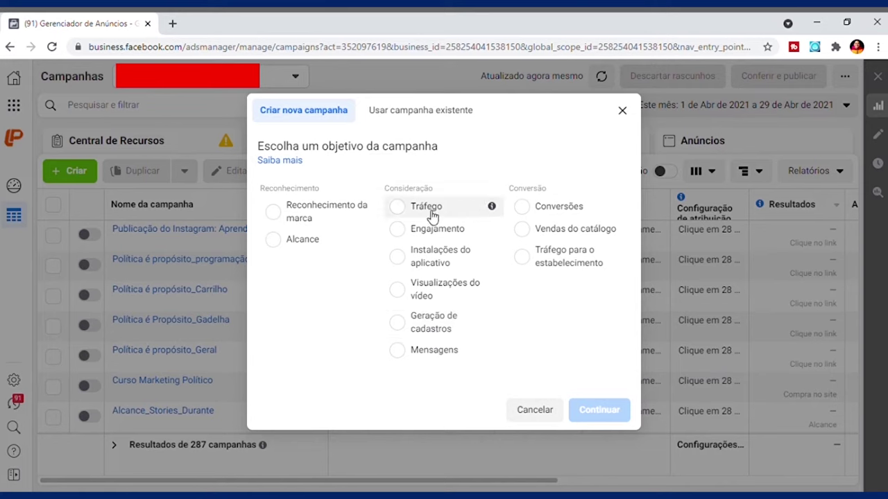
- Select Alcance as the new campaign's objective and expand the optional naming section
click(321, 241)
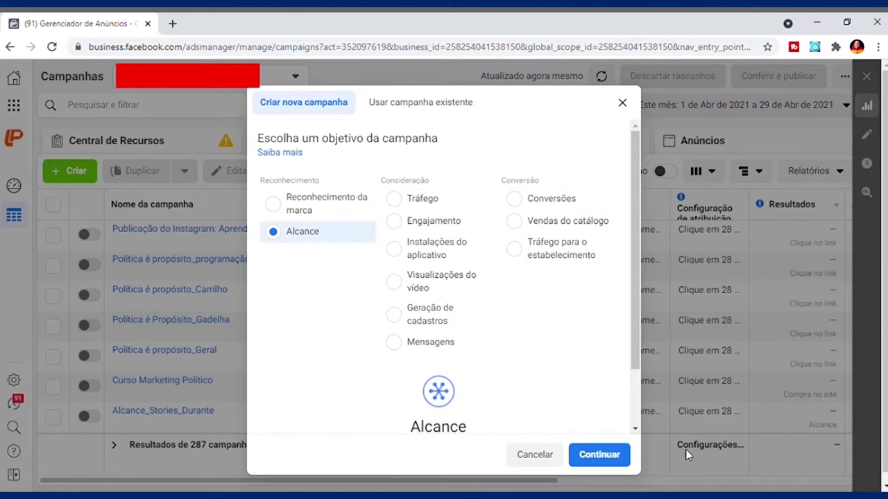
drag(634, 330, 630, 396)
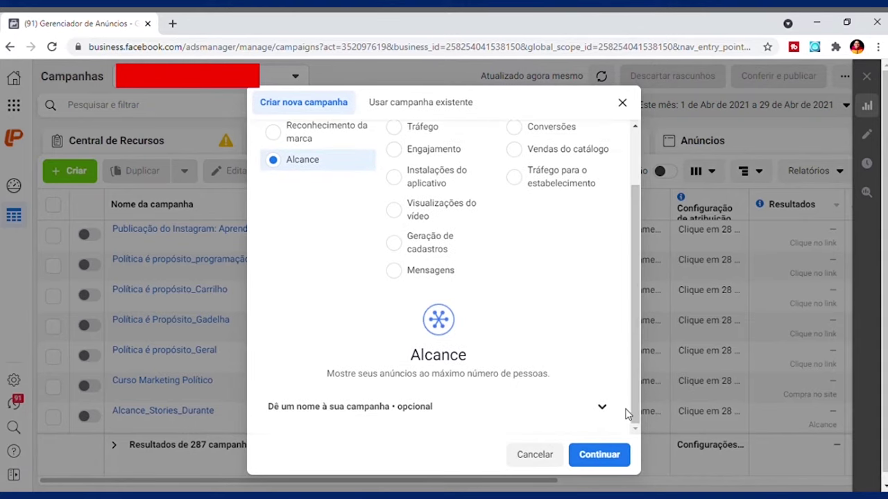
click(602, 409)
drag(632, 272, 626, 382)
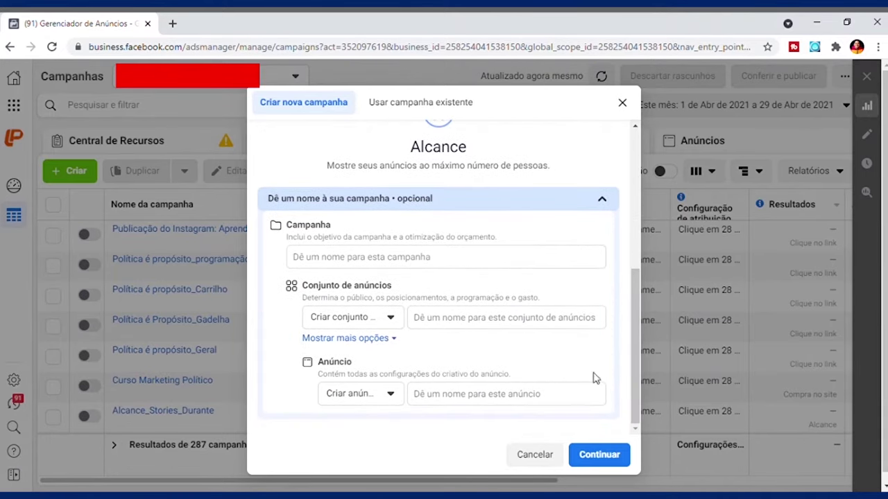
- Name the campaign "Nome da campanha", the ad set "Nome dos anúncios" and the ad "Anúncio", and continue to the campaign settings
click(375, 263)
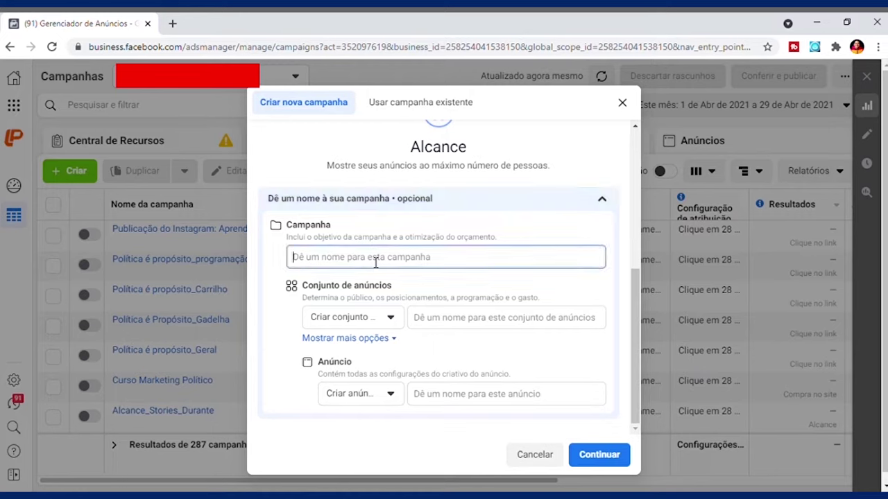
text(Nome da campanha)
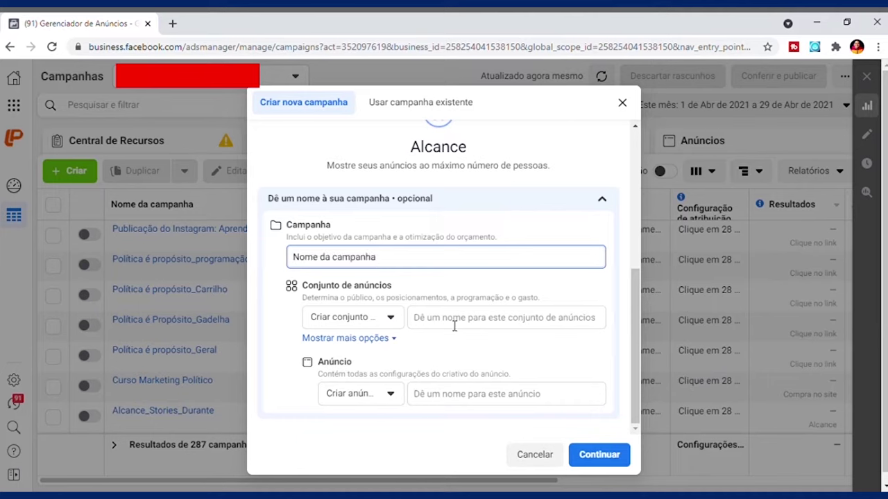
click(456, 326)
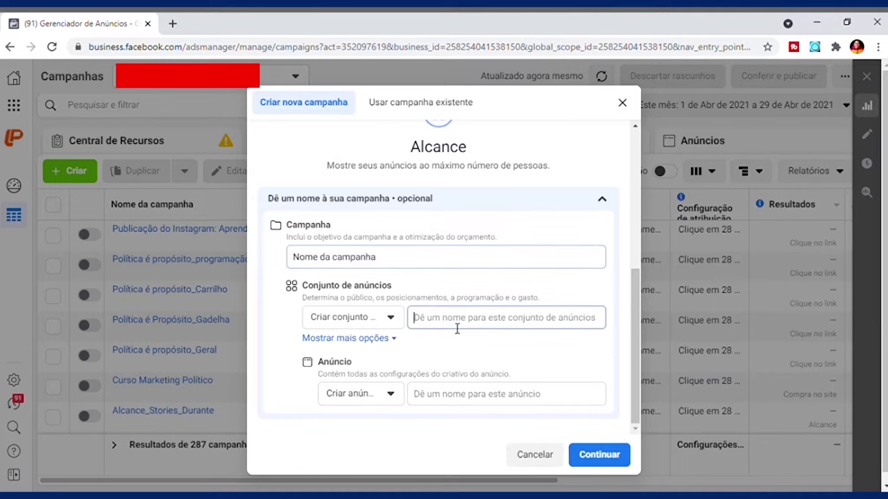
text(Nome d)
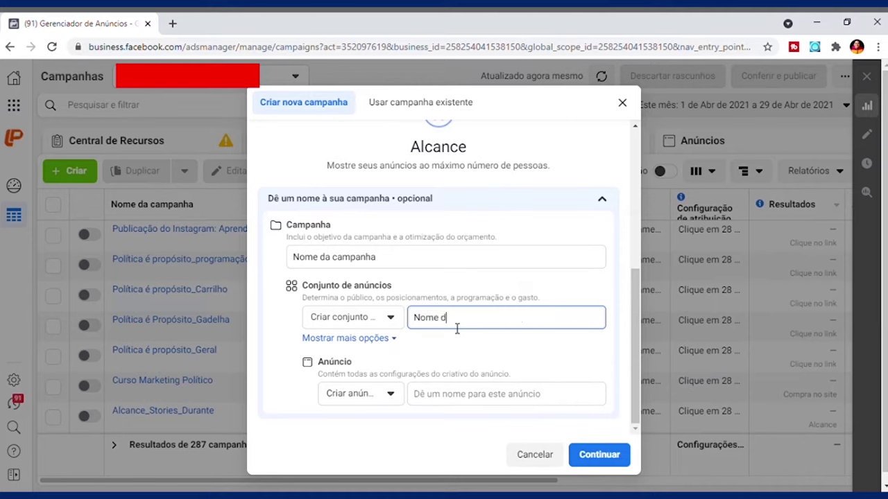
text(os anúncios)
click(527, 394)
text(Anúncios)
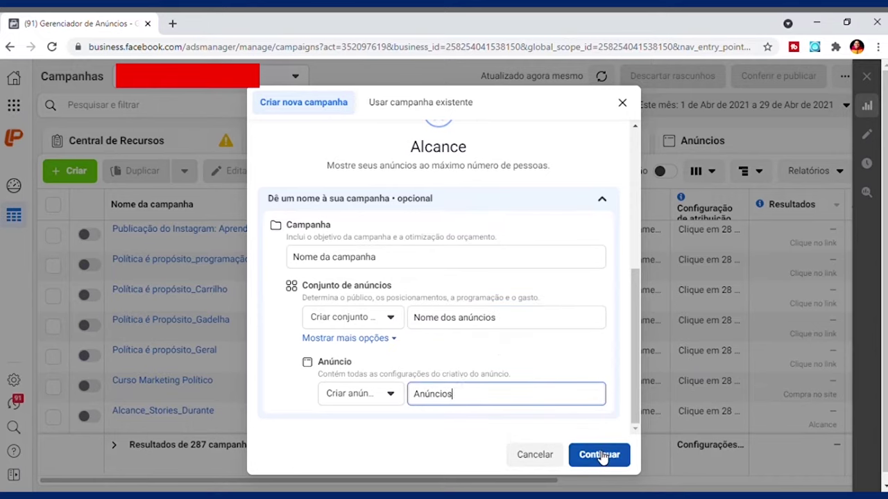
key(BackSpace)
click(597, 449)
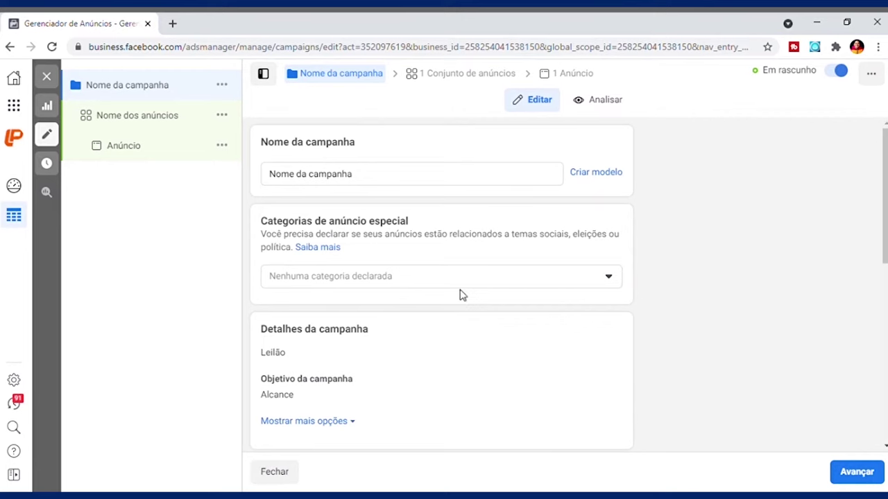
- Declare "Temas sociais, eleições ou política" as the campaign's special ad category
click(455, 278)
click(426, 315)
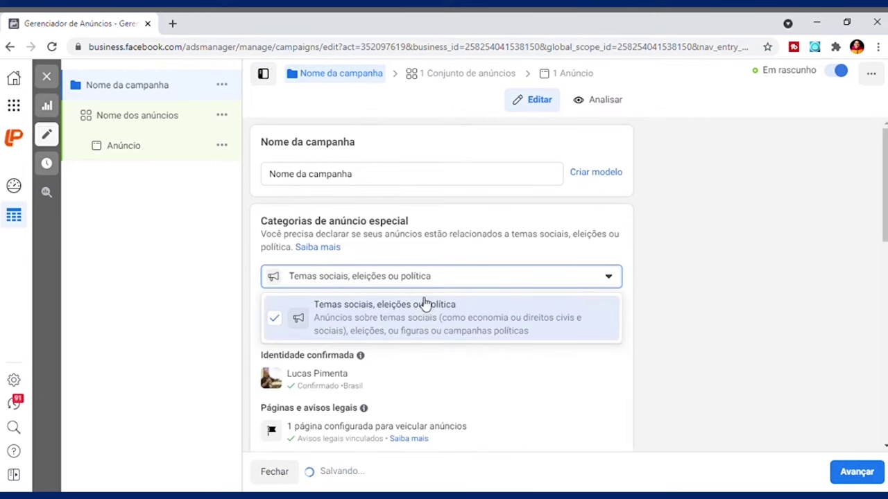
click(739, 234)
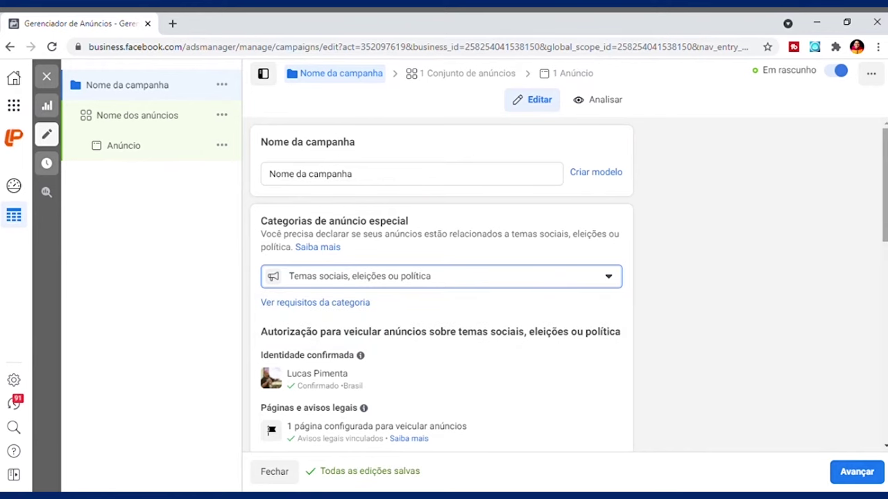
- Turn off campaign budget optimization and advance to the ad set settings
scroll(884, 181, down, 3)
scroll(441, 288, down, 5)
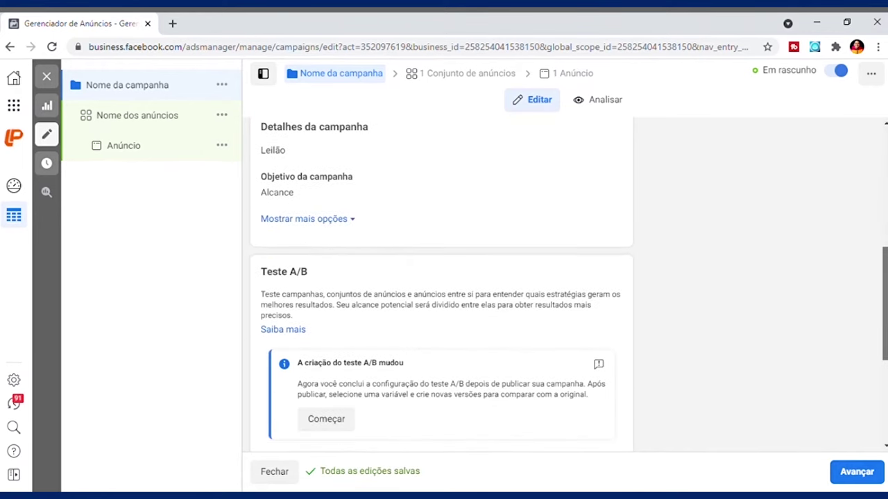
scroll(571, 280, down, 1)
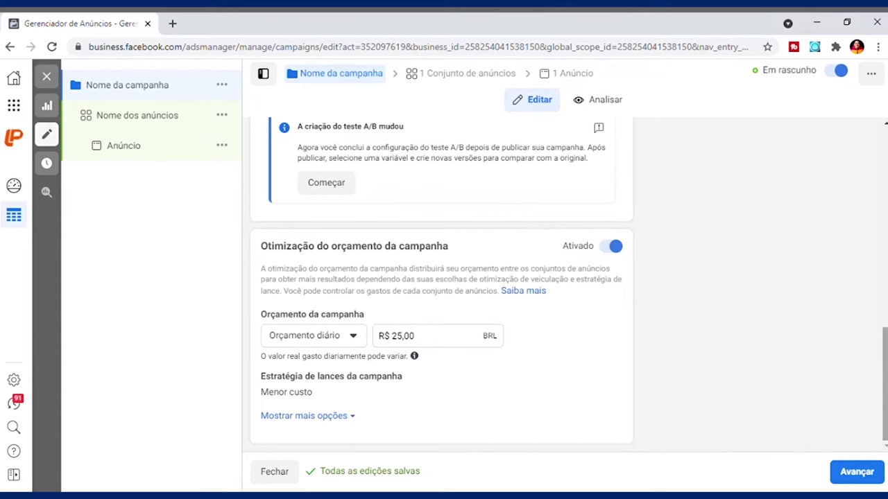
click(611, 246)
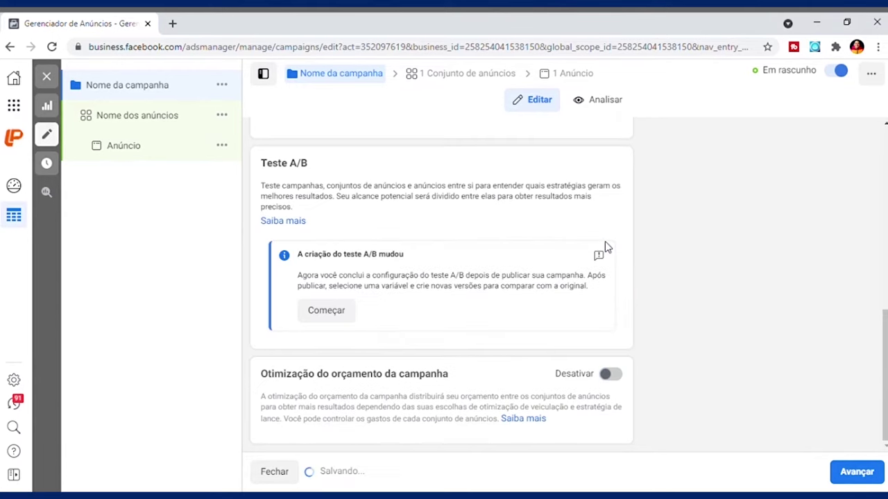
mouse_move(884, 374)
mouse_down()
mouse_move(885, 194)
mouse_move(884, 361)
mouse_up()
click(858, 472)
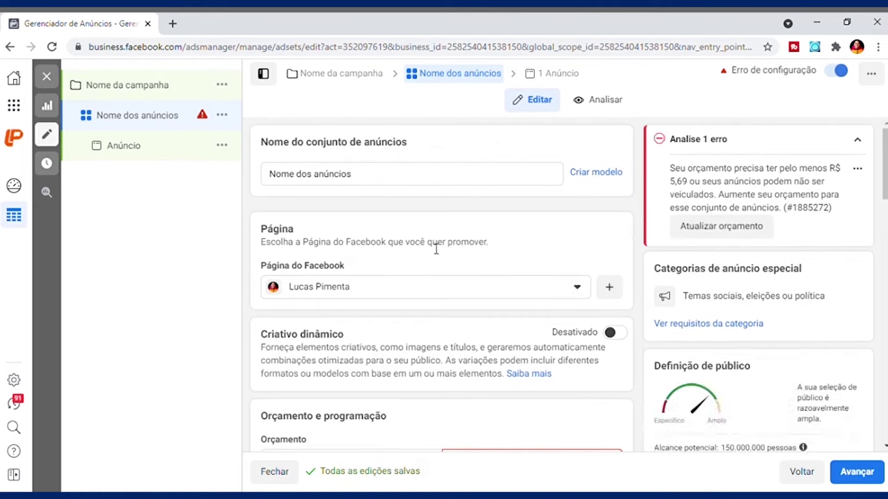
- Review the Facebook Pages available to promote in the ad set, keeping the selected Page
click(460, 292)
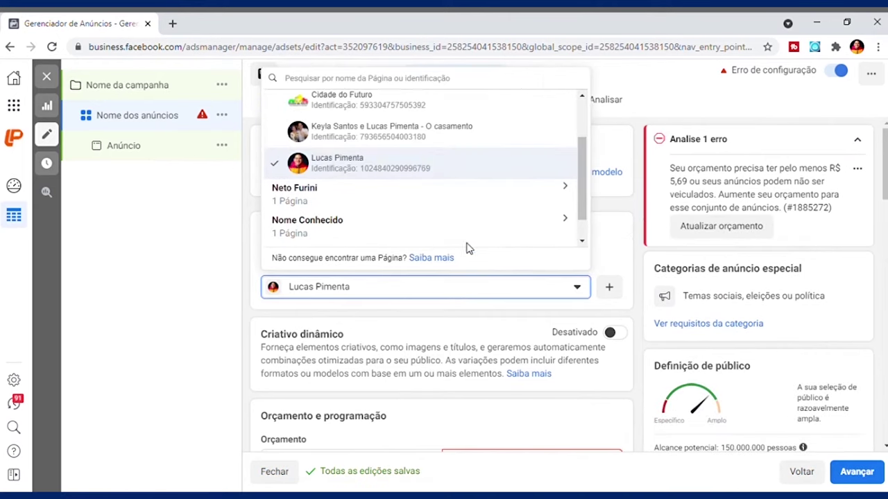
scroll(589, 148, up, 2)
scroll(584, 167, down, 1)
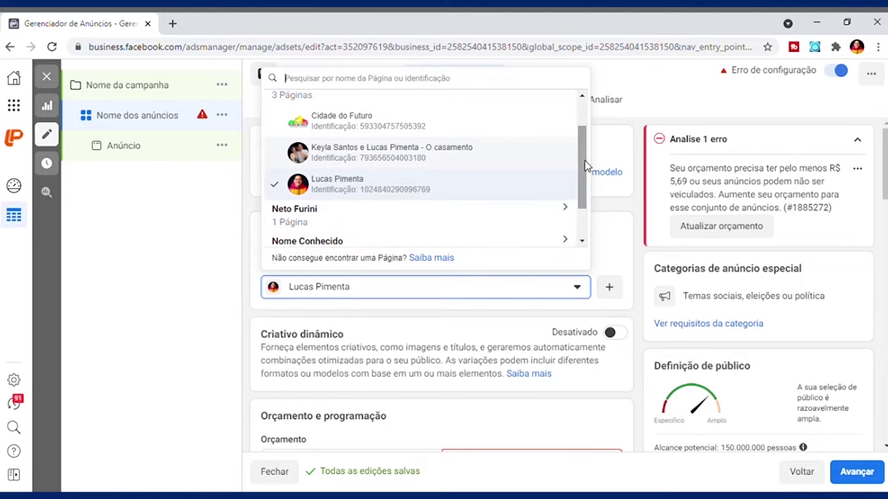
click(629, 217)
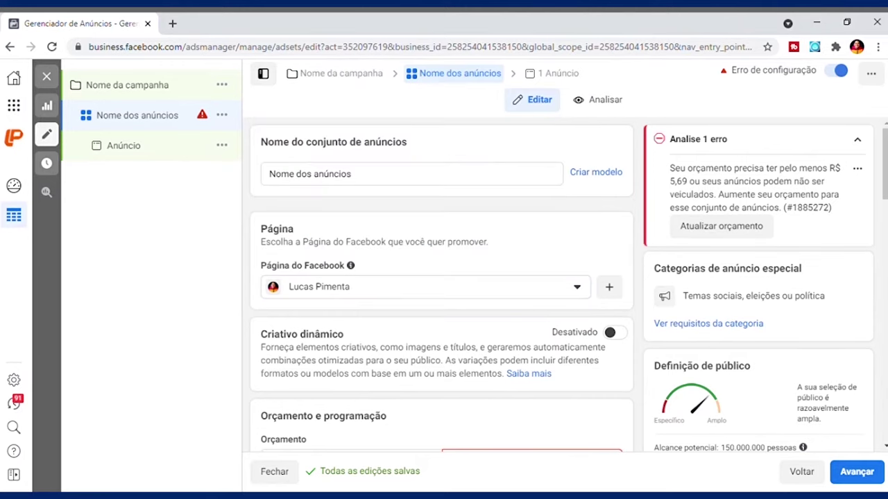
- Switch the ad set's budget to Orçamento total and set it to R$ 77,00
scroll(881, 235, down, 3)
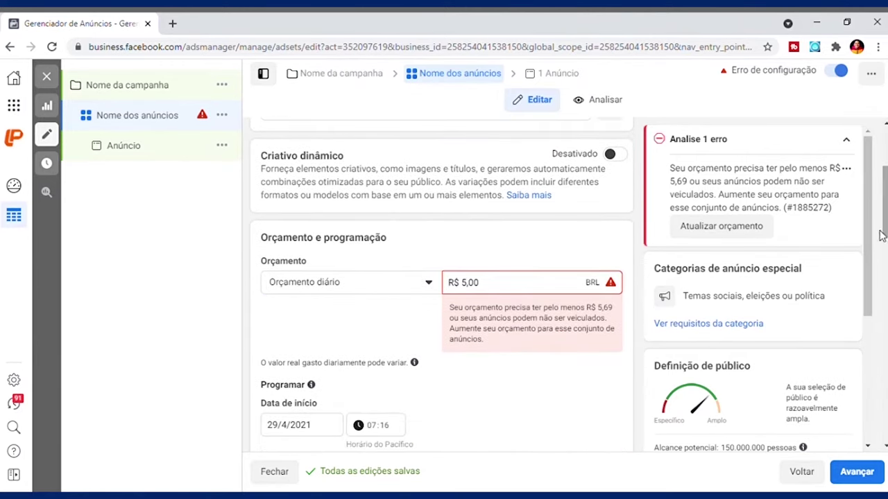
click(401, 283)
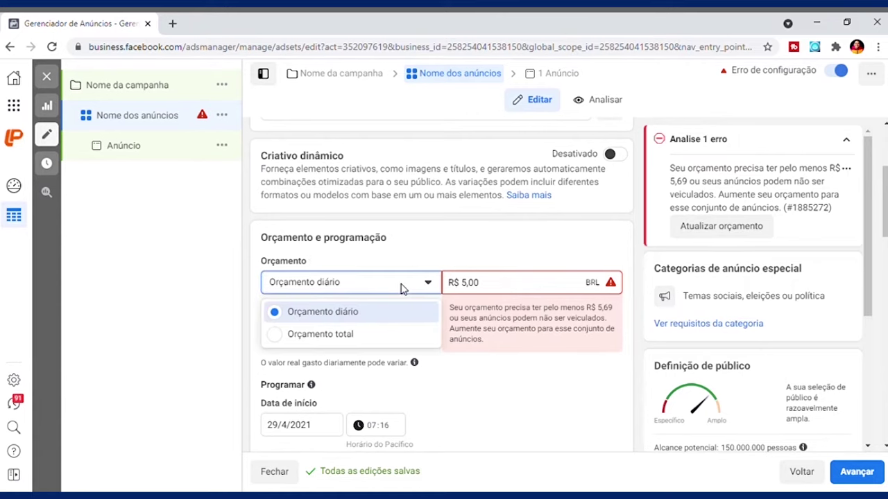
click(383, 335)
click(478, 287)
drag(482, 289, 467, 291)
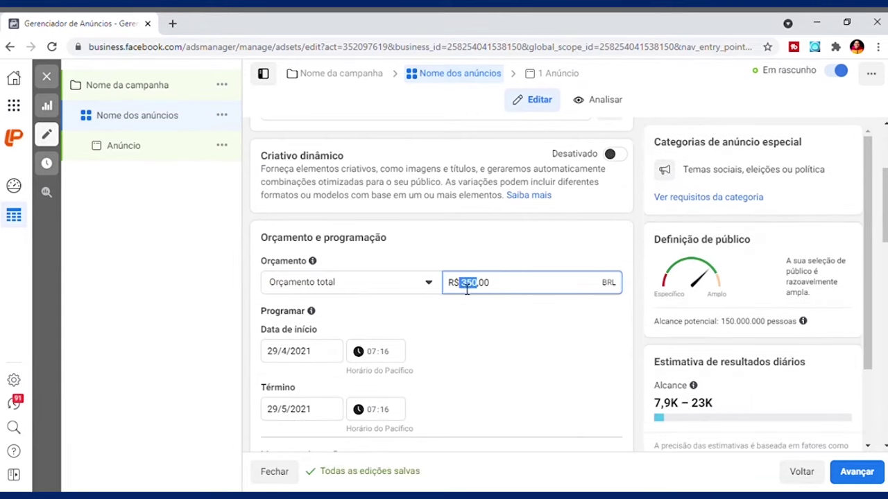
text(77)
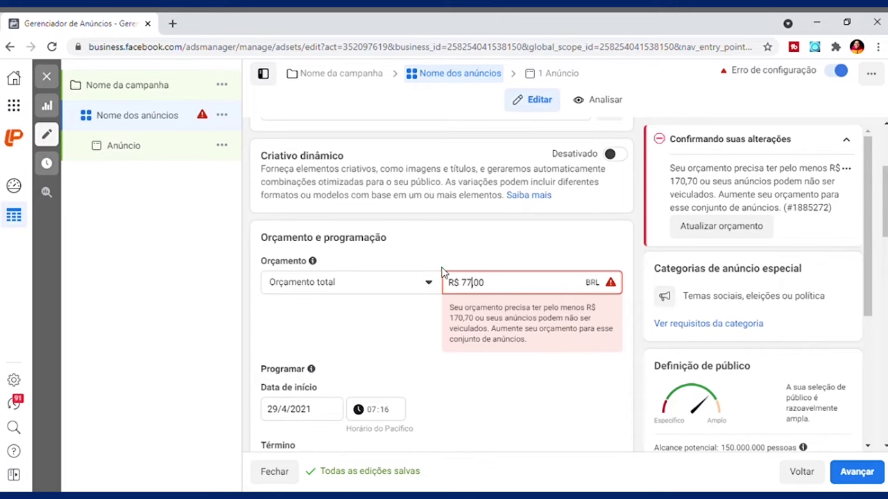
- Set the ad set's end date to 6/5/2021
scroll(885, 208, down, 1)
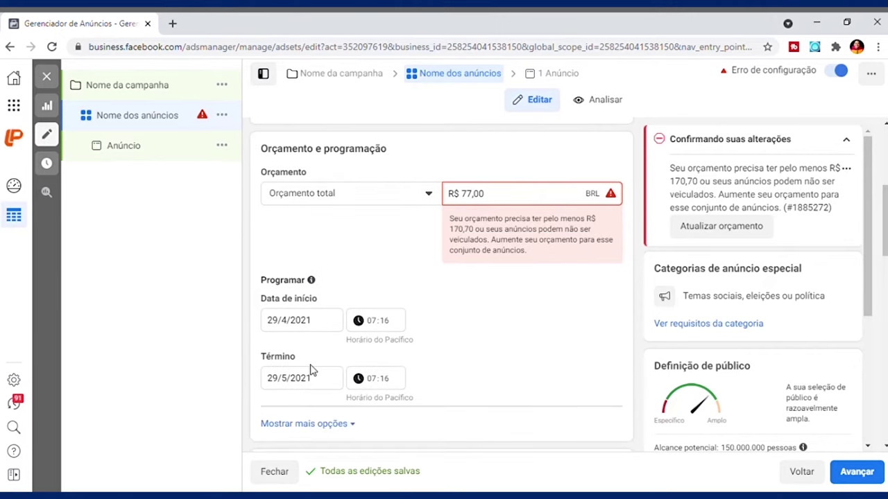
click(312, 386)
click(275, 223)
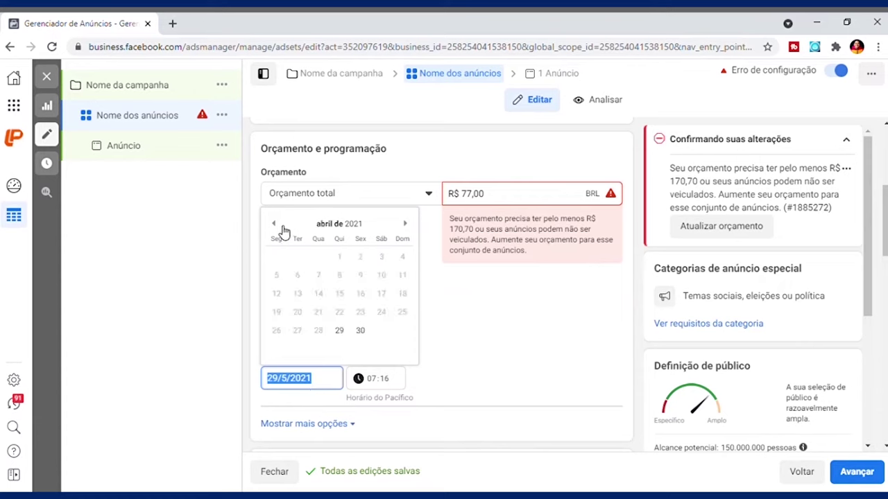
click(412, 226)
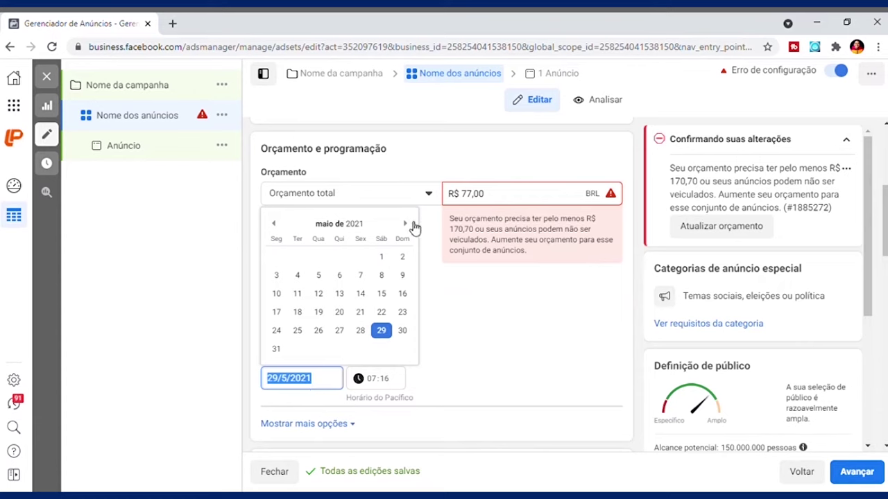
click(348, 282)
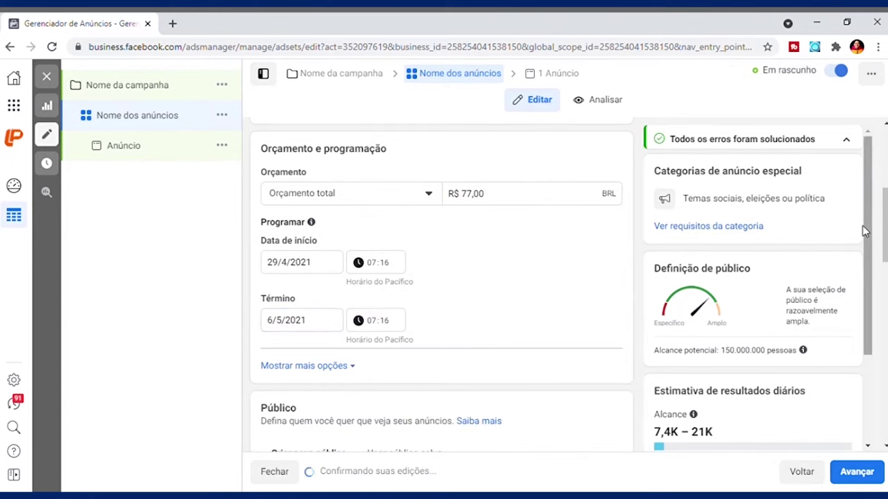
- Copy the settings of the saved audience "Marketing Político" into the ad set's audience
scroll(884, 228, down, 2)
scroll(430, 290, down, 2)
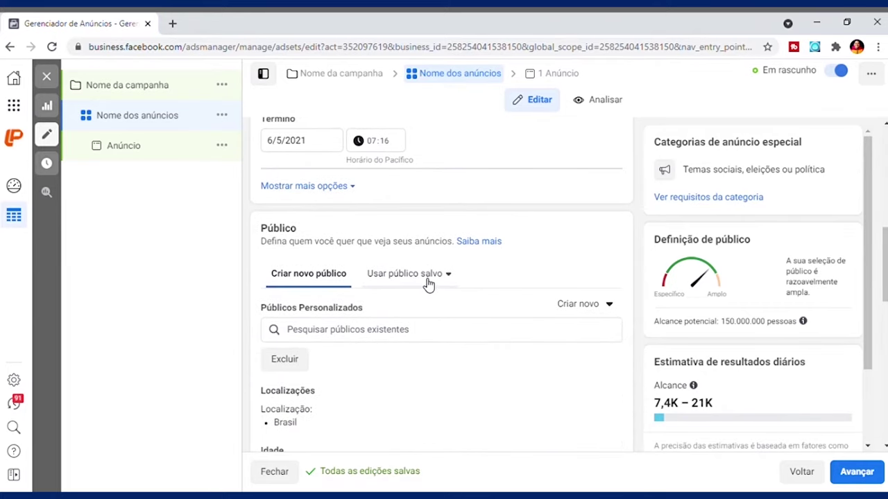
click(428, 277)
drag(491, 326, 491, 357)
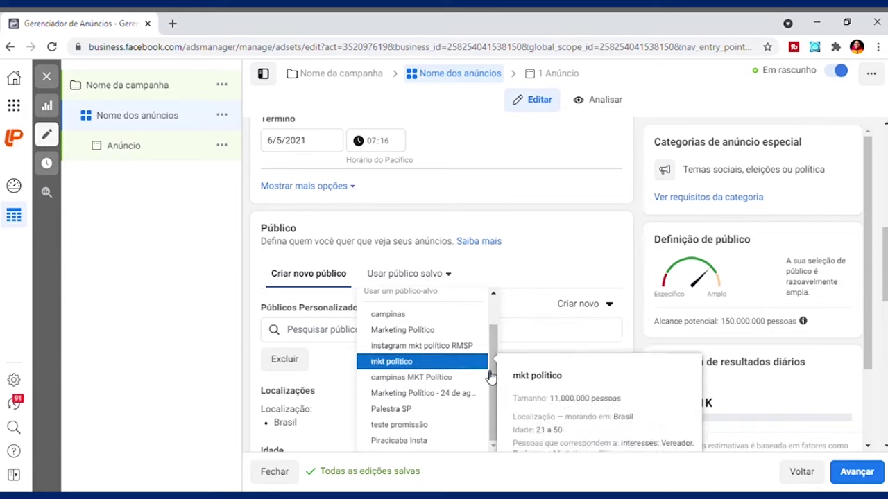
click(463, 333)
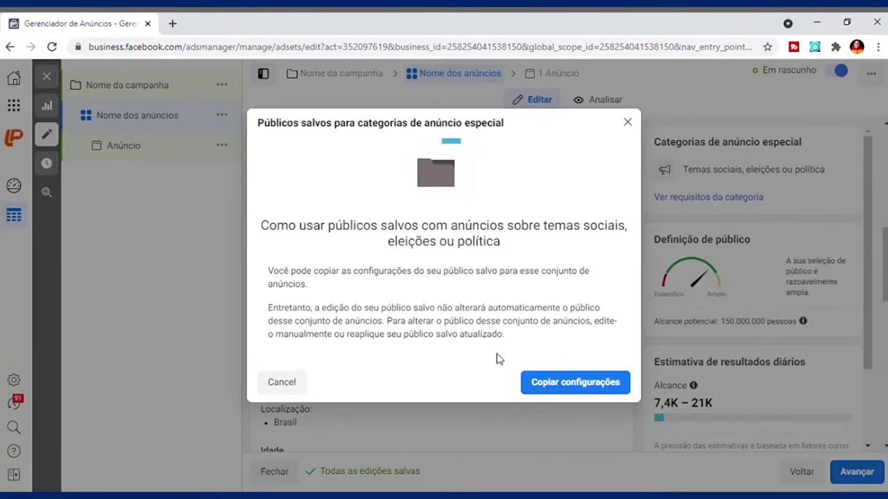
click(559, 389)
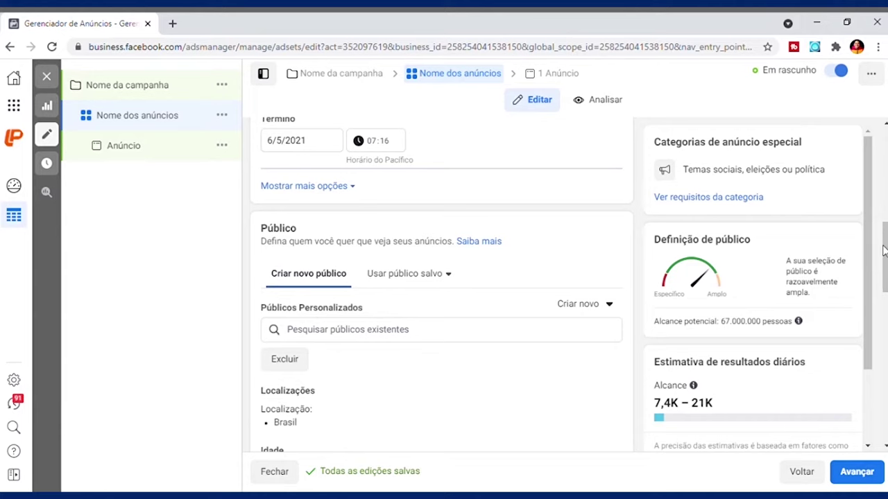
- Edit the audience's locations, removing Brasil and starting a new location search
drag(885, 251, 885, 280)
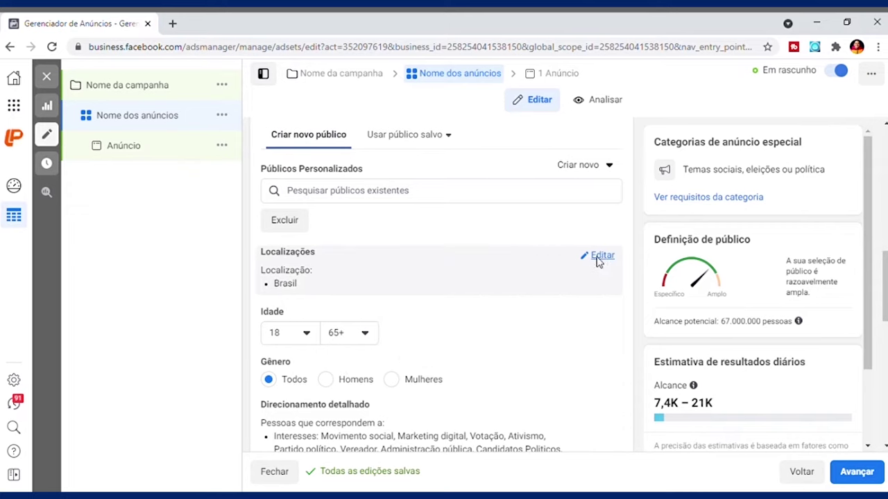
click(600, 256)
mouse_move(489, 343)
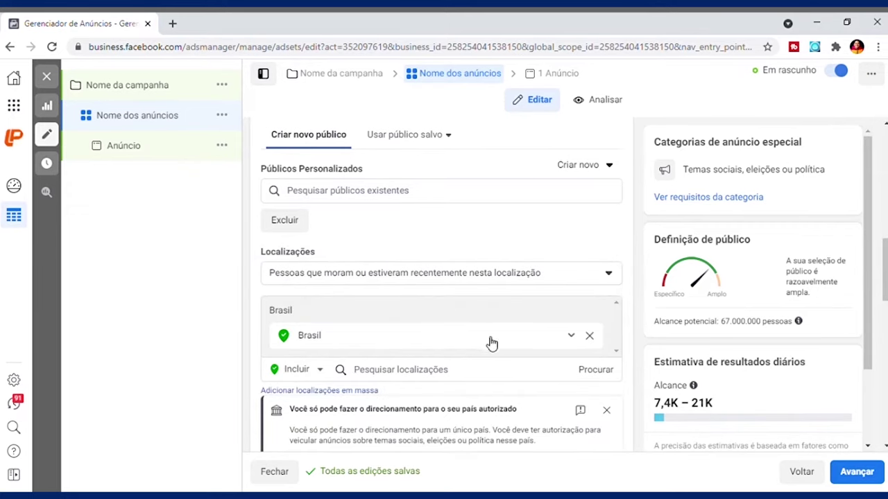
click(590, 337)
click(428, 355)
text(sua c)
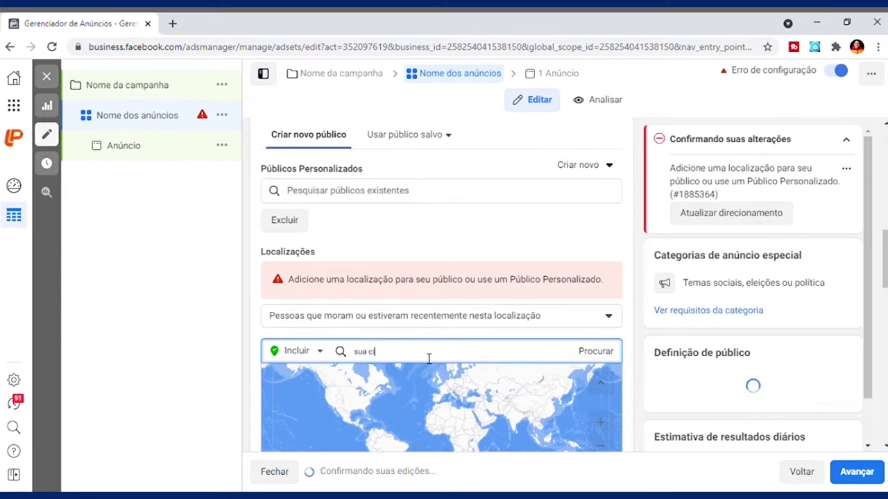
key(BackSpace)
key(BackSpace)
key(BackSpace)
key(BackSpace)
key(BackSpace)
key(BackSpace)
key(BackSpace)
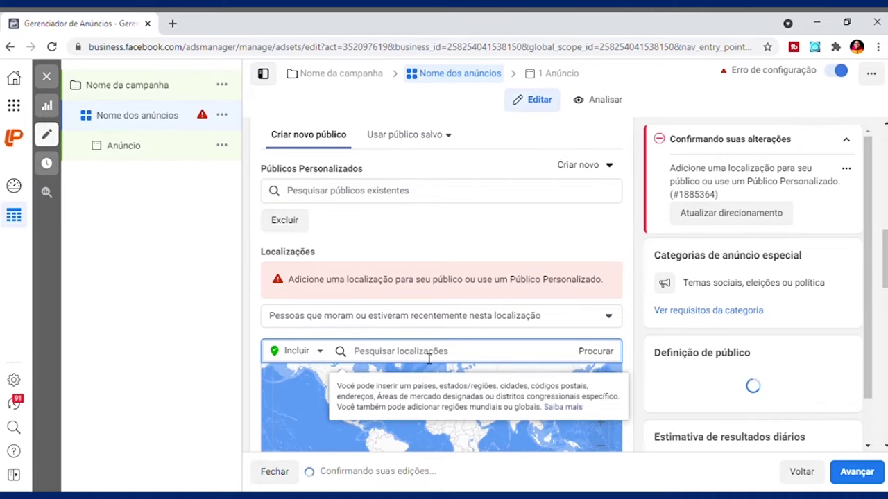
- Add the city of São Paulo, São Paulo (state) as the audience's location, targeting Pessoas que moram nesta localização
text(s)
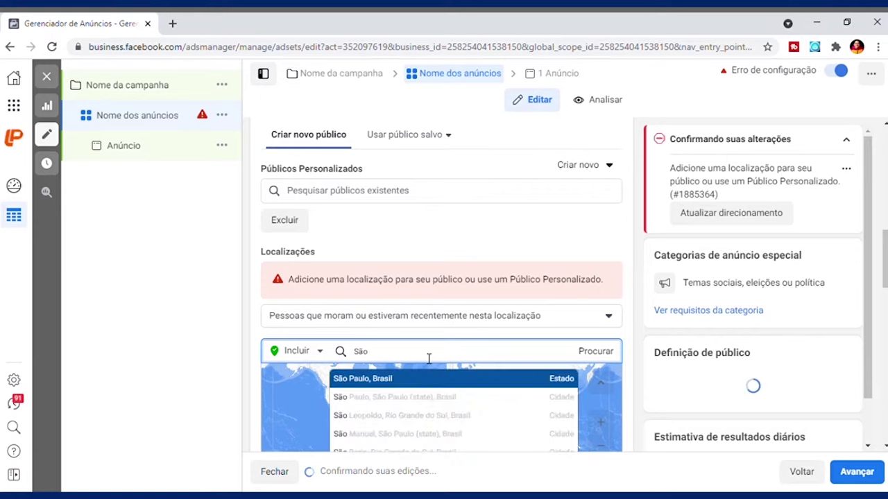
click(411, 397)
click(435, 273)
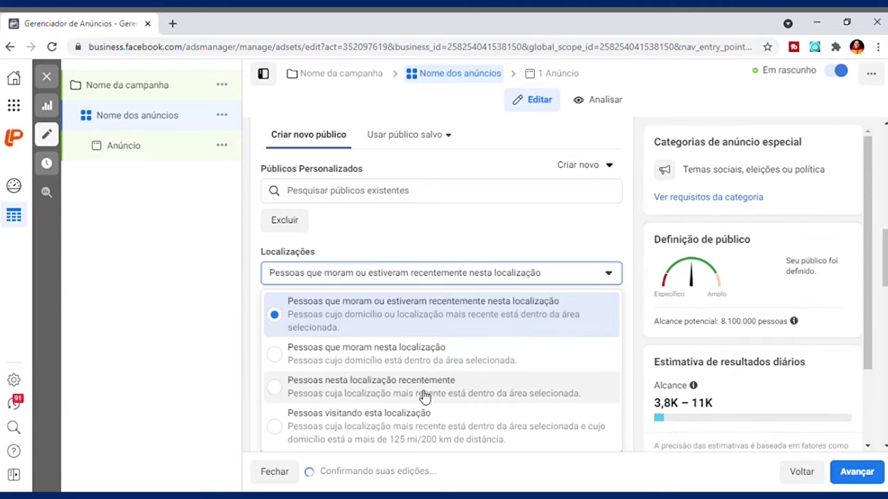
click(412, 356)
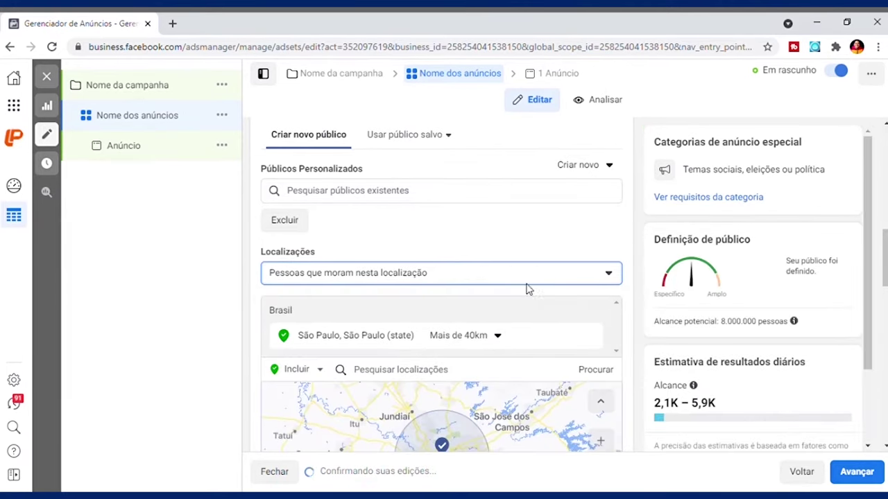
- Try limiting the São Paulo location to Apenas a cidade atual and return it to Cidades dentro do raio de alcance
click(491, 335)
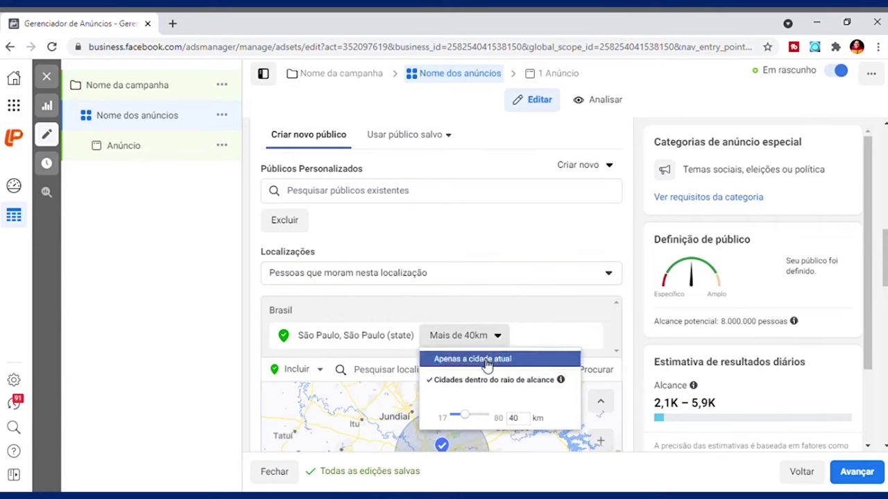
click(488, 359)
click(431, 336)
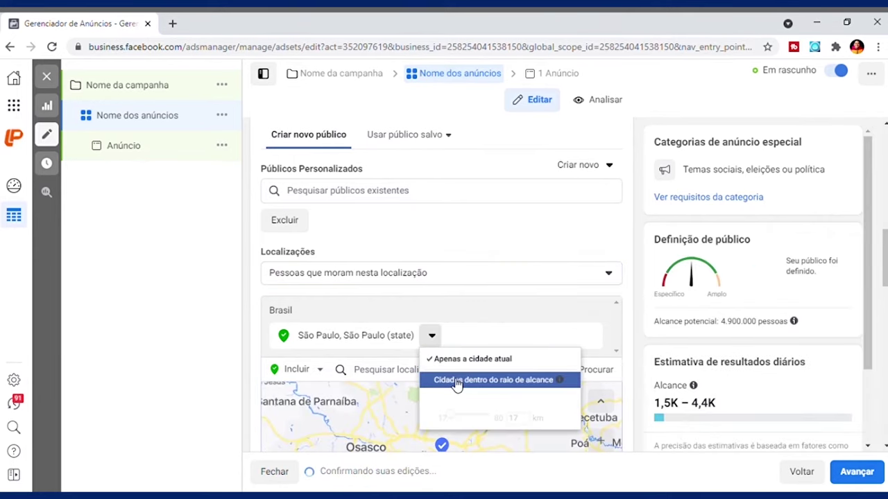
click(456, 381)
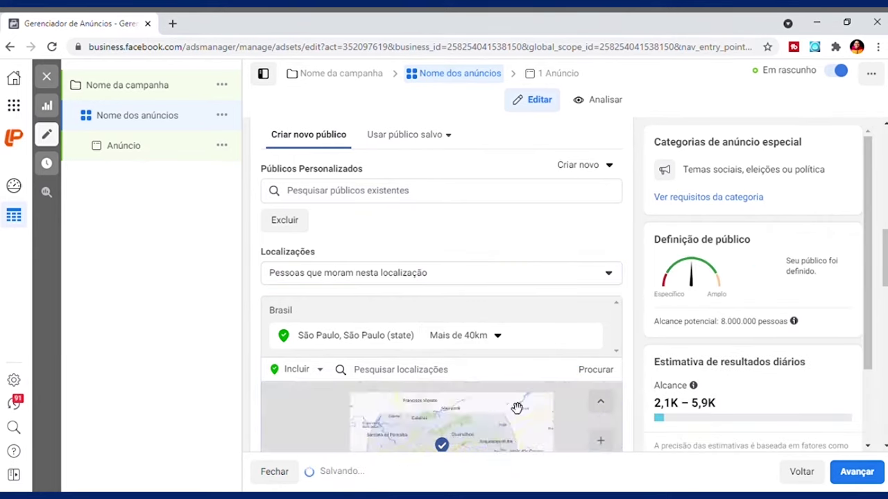
- Set the radius around the São Paulo location to 17 km
click(487, 338)
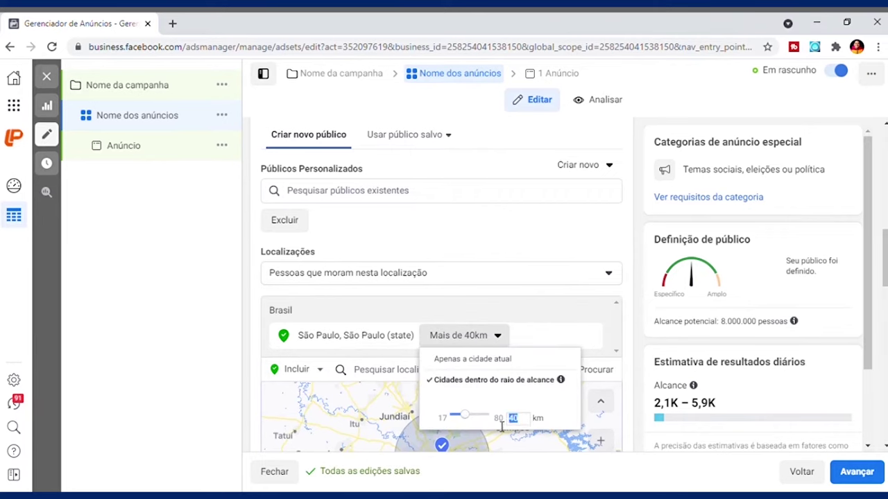
text(10)
key(Return)
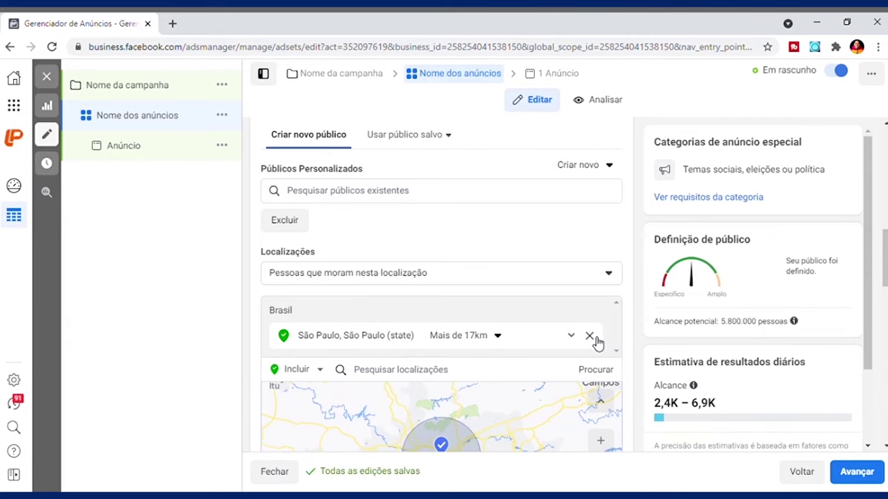
- Expand the audience's extra options and look through the connection types available under Conexões
scroll(323, 378, down, 8)
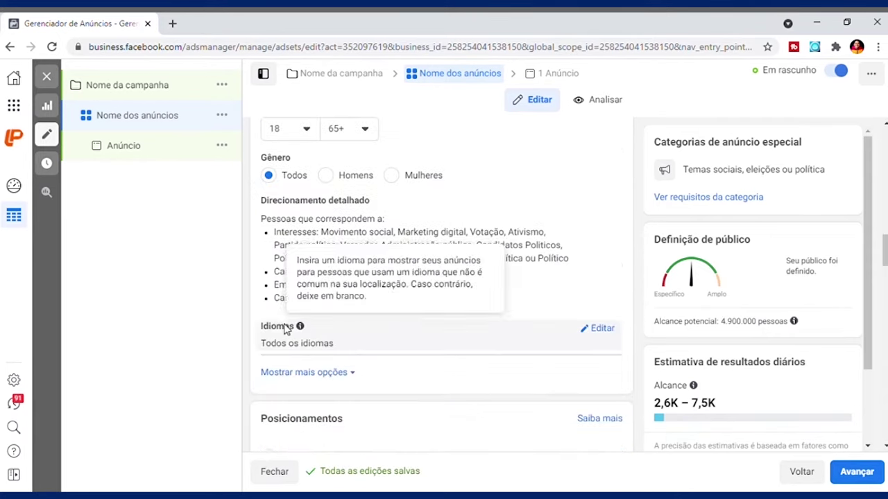
click(324, 375)
scroll(321, 373, down, 2)
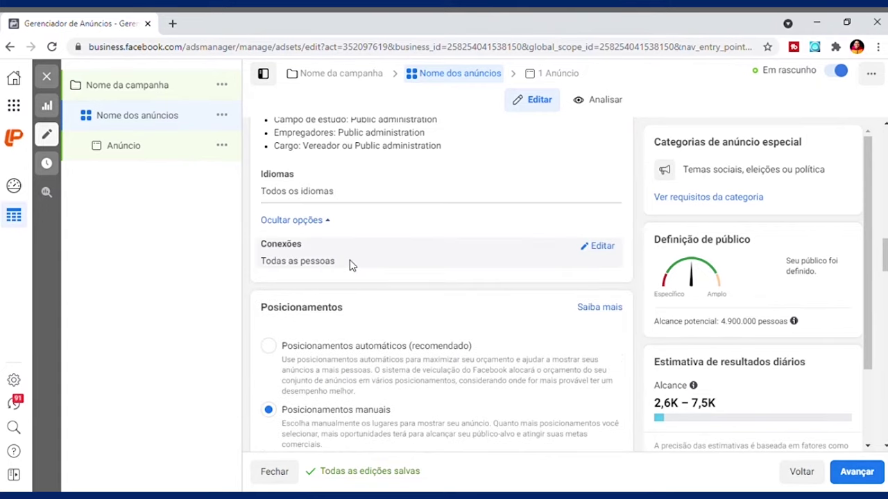
click(601, 247)
click(524, 275)
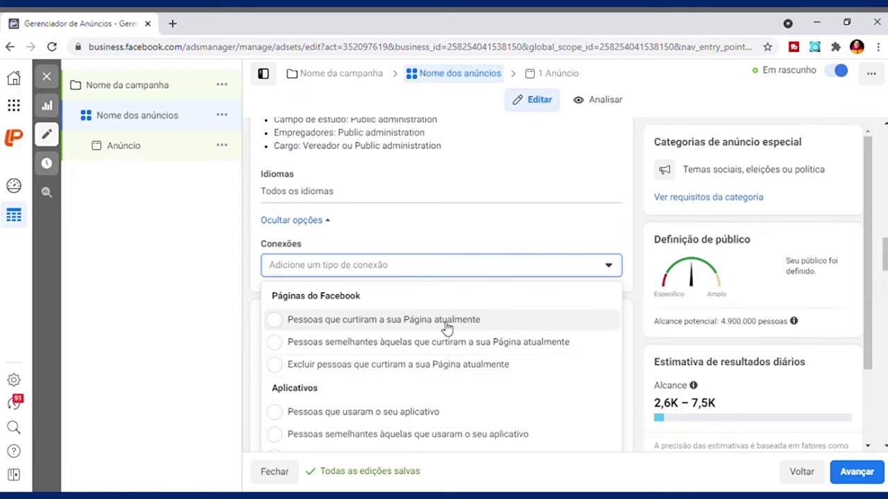
click(466, 231)
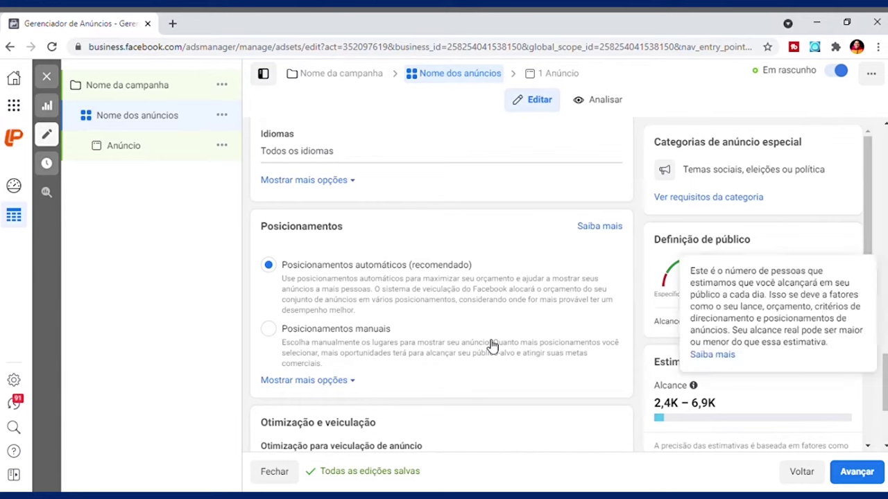
- Choose Posicionamentos manuais and deselect the Audience Network and Instagram platforms
click(361, 332)
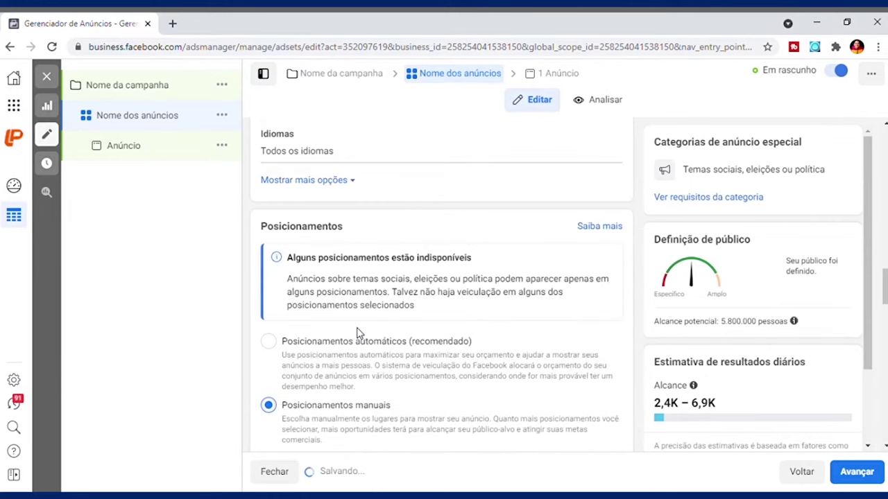
scroll(442, 284, down, 2)
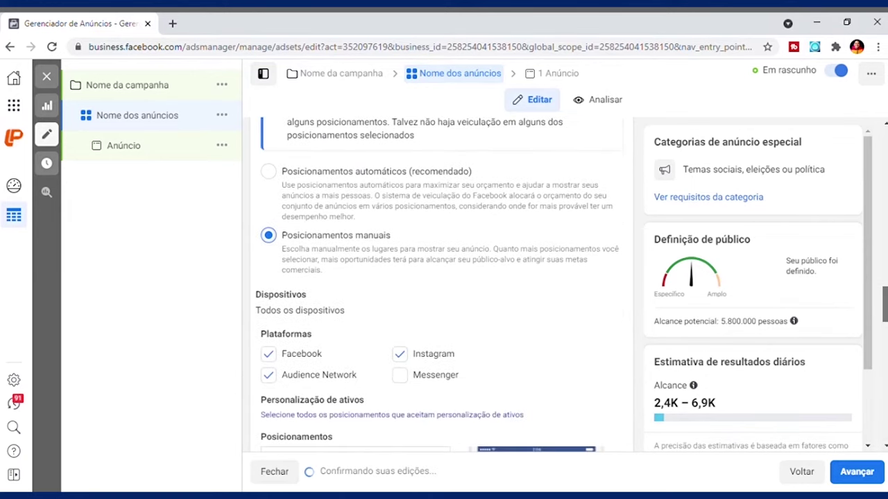
scroll(332, 237, down, 2)
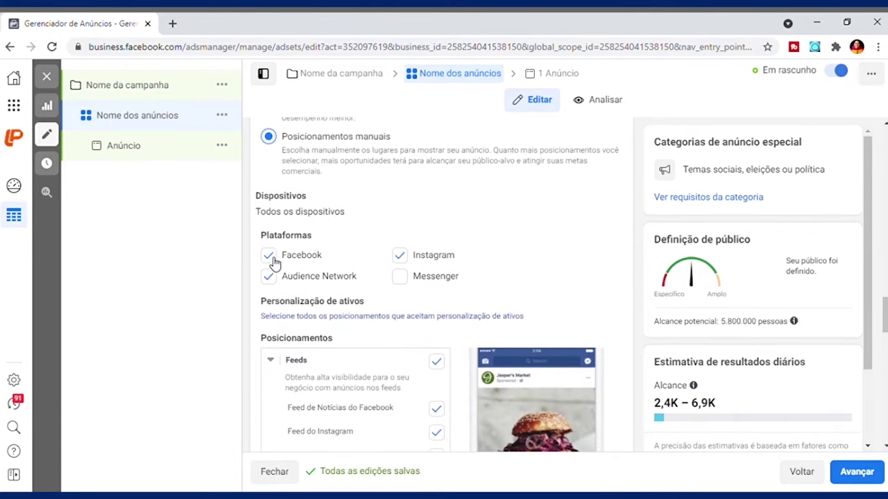
click(270, 277)
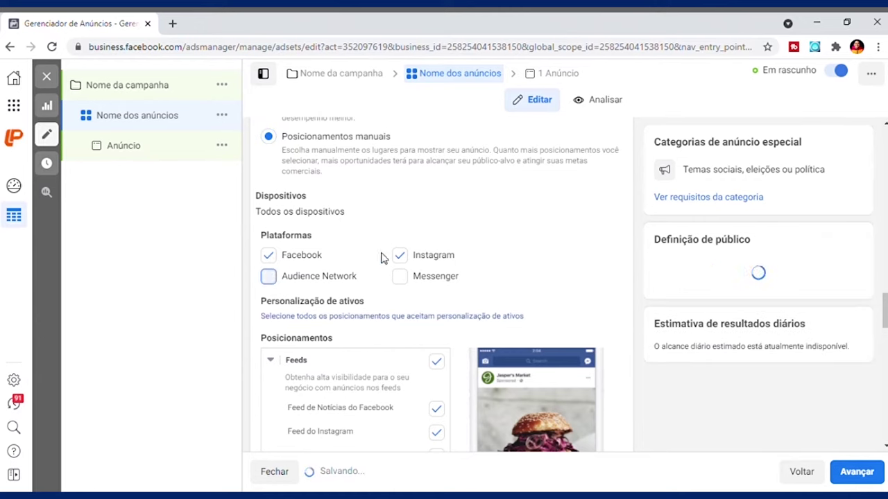
click(402, 255)
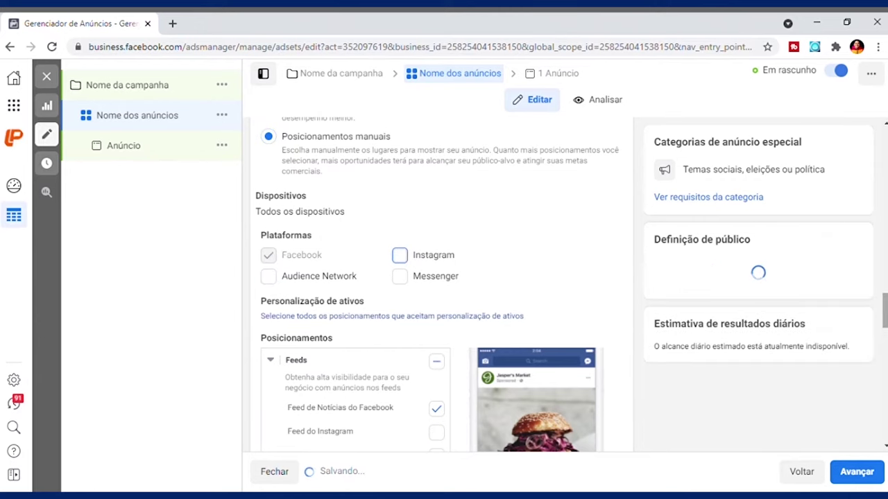
- Deselect the Feed de grupos do Facebook and Facebook Stories placements
scroll(409, 257, down, 1)
scroll(423, 277, down, 2)
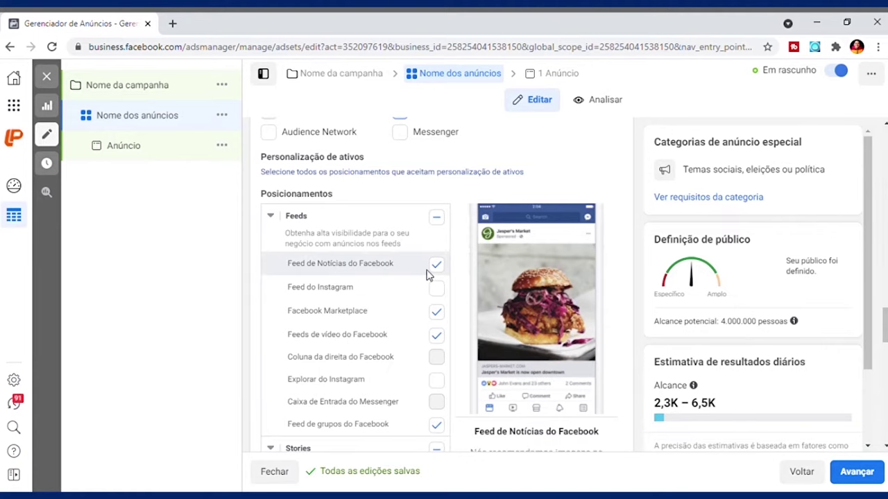
click(436, 335)
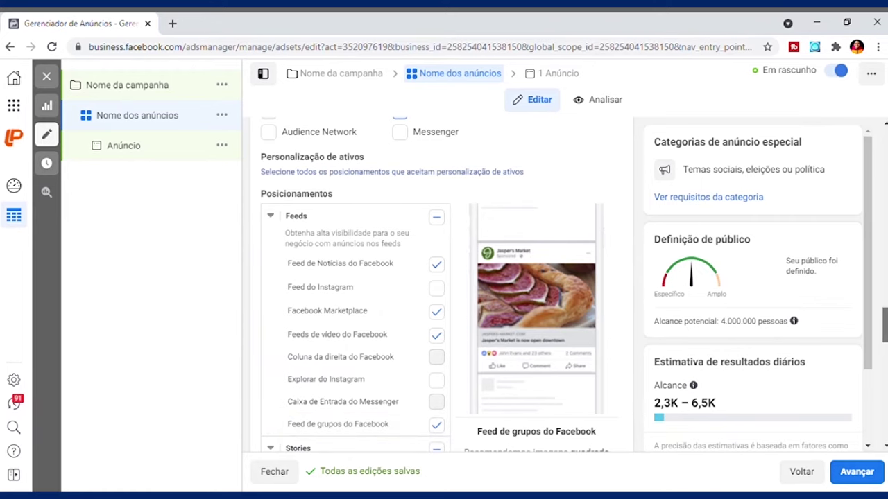
scroll(883, 333, down, 3)
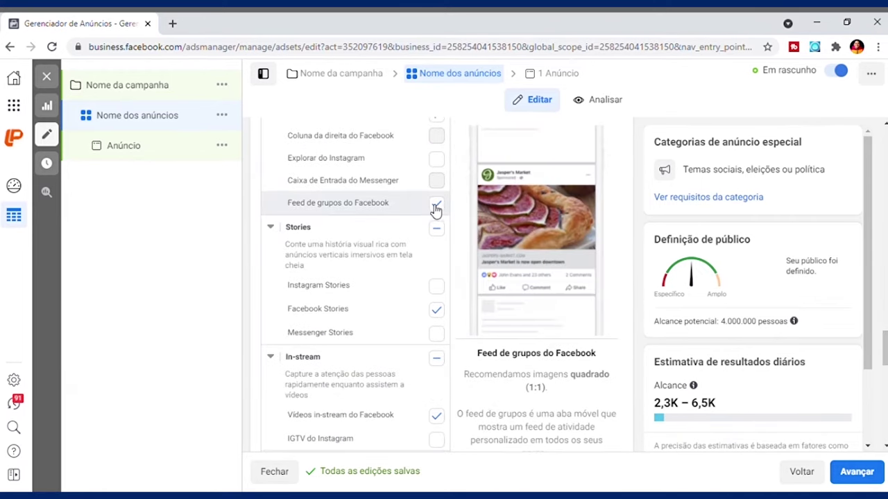
click(436, 205)
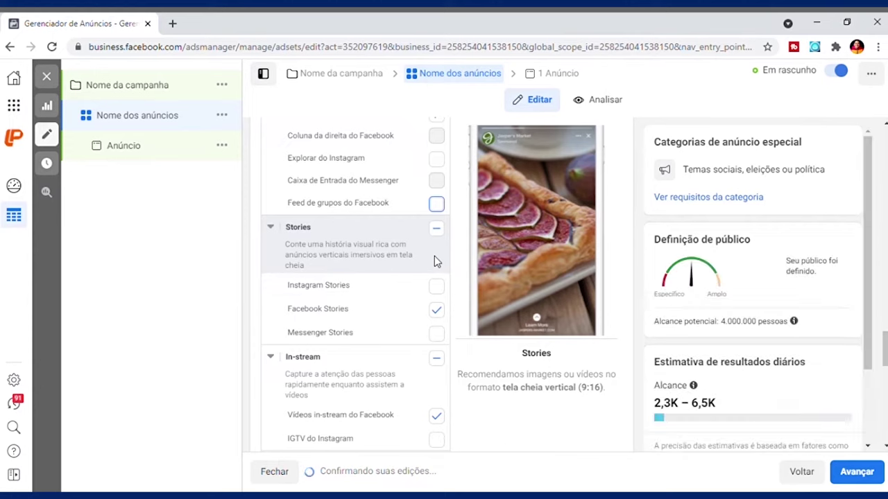
click(438, 312)
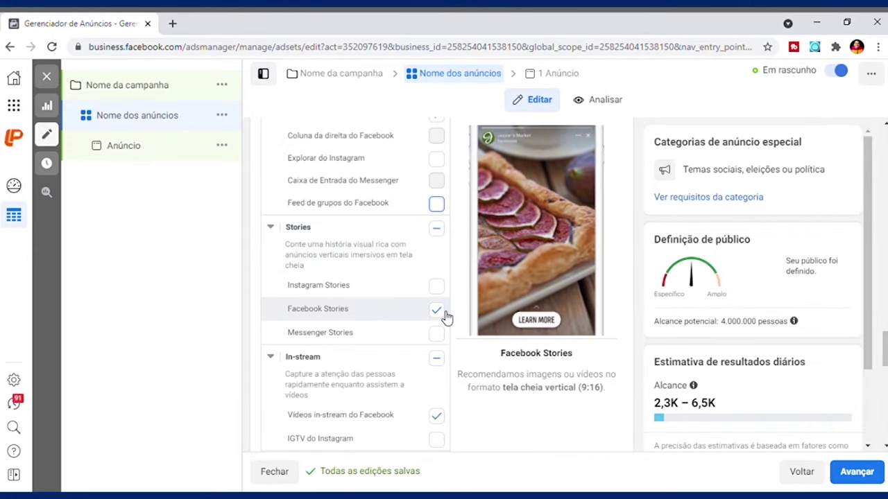
click(444, 315)
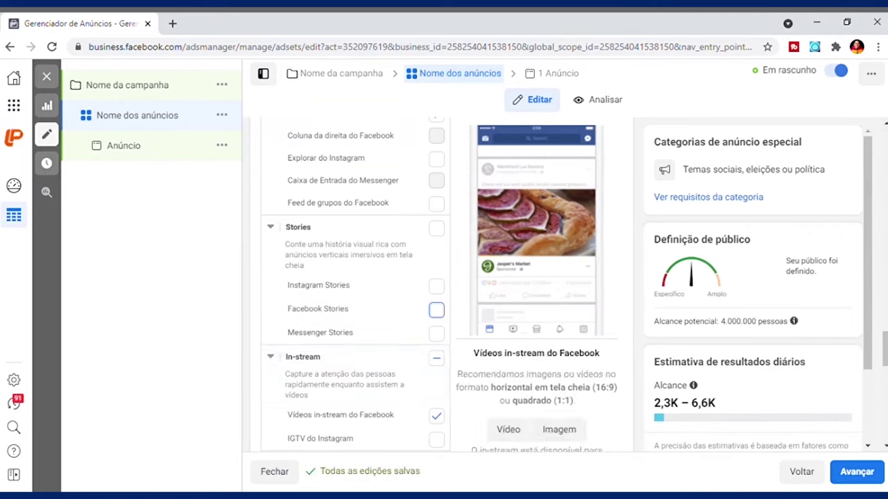
- Deselect the Vídeos in-stream do Facebook, Pesquisar and No artigo placements
scroll(410, 226, down, 3)
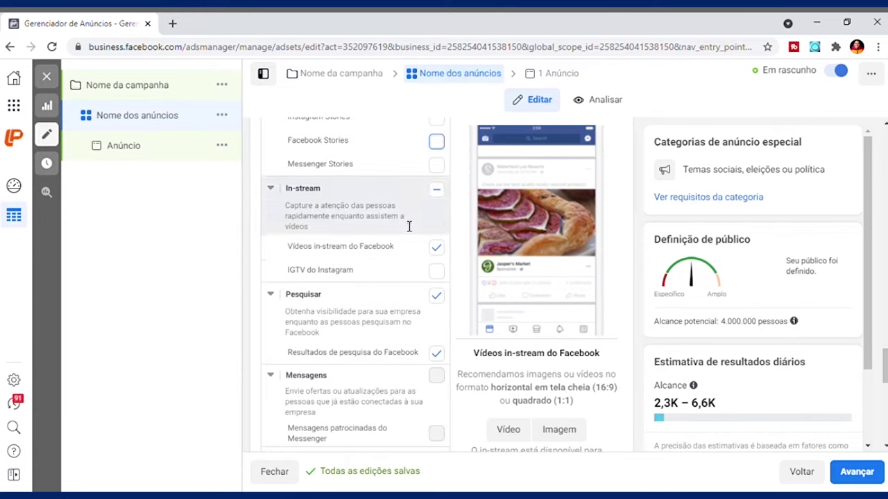
click(437, 247)
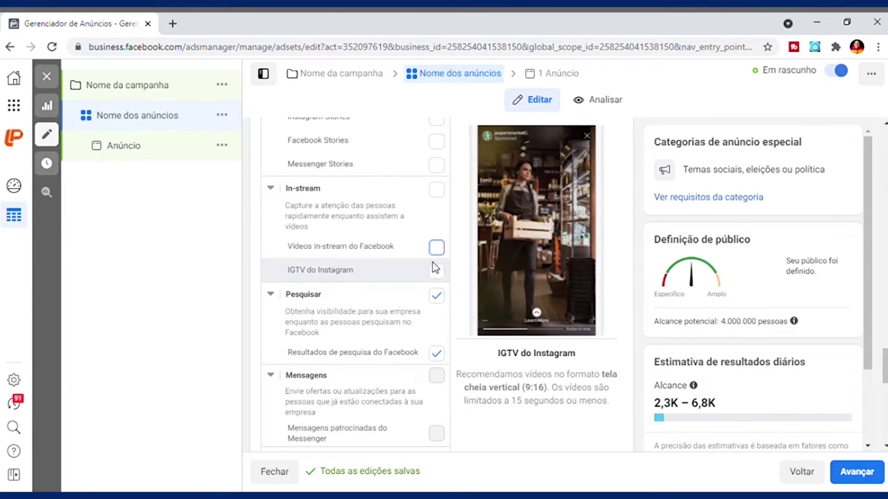
click(437, 297)
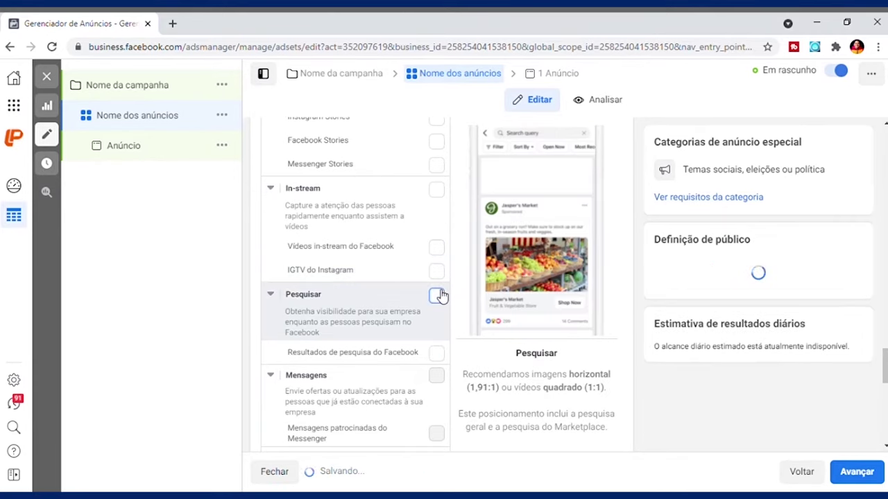
scroll(551, 267, down, 3)
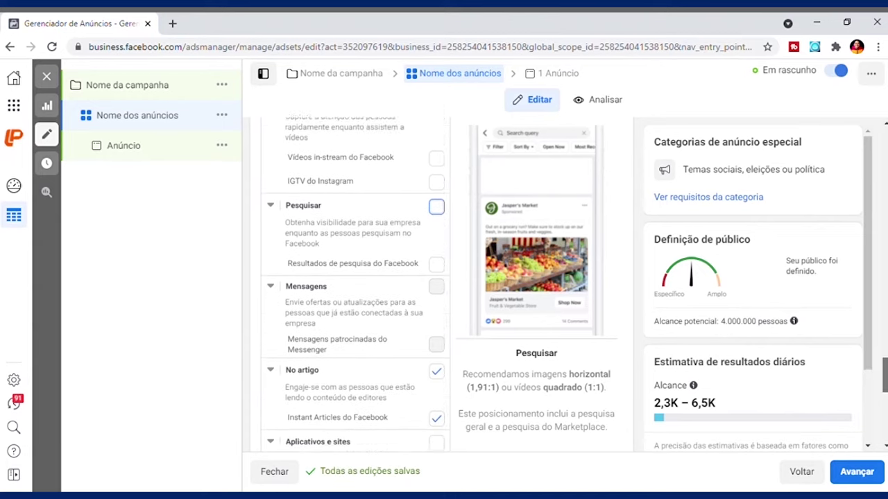
click(436, 239)
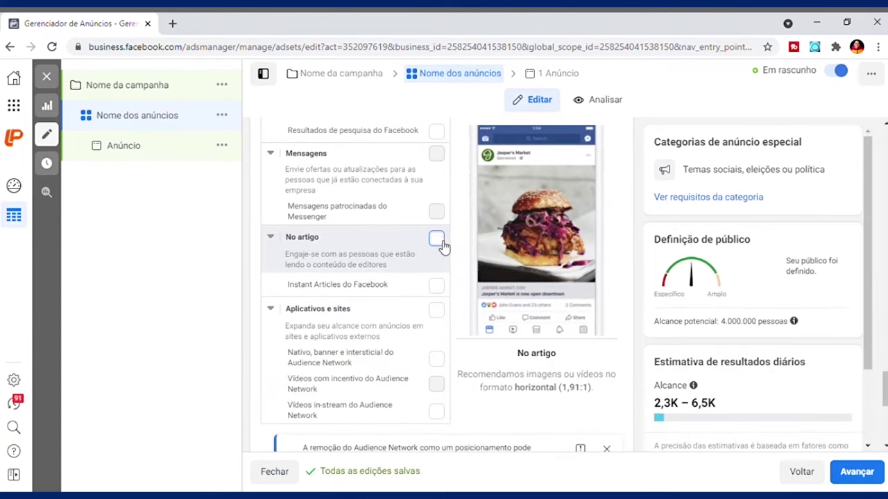
scroll(884, 392, down, 2)
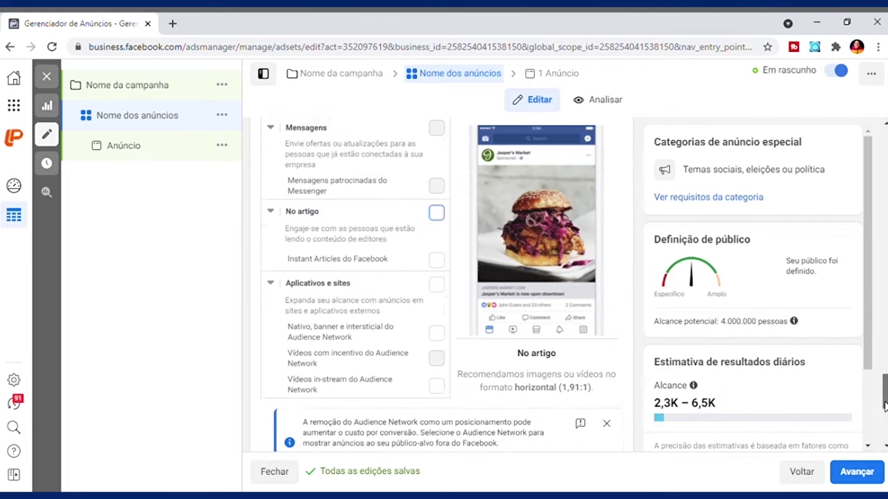
- Select Instagram as the only platform by deselecting Facebook, and review the Instagram placements
drag(884, 410, 884, 329)
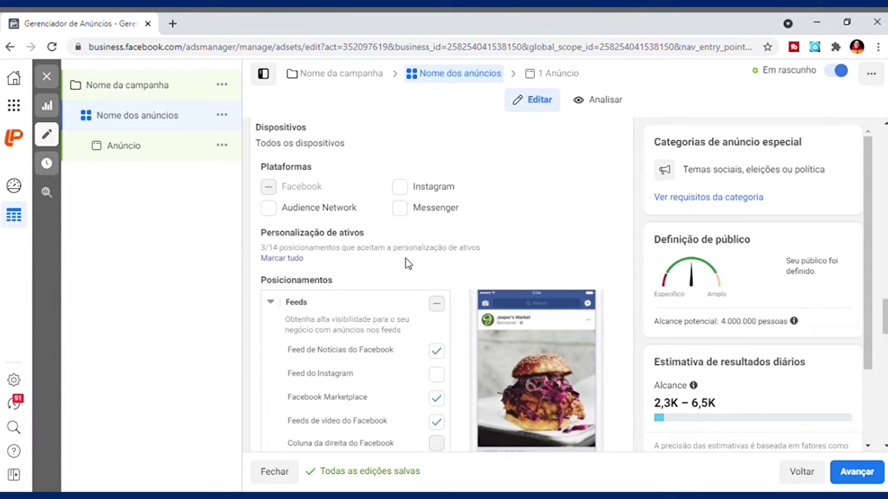
click(400, 190)
click(275, 191)
click(274, 193)
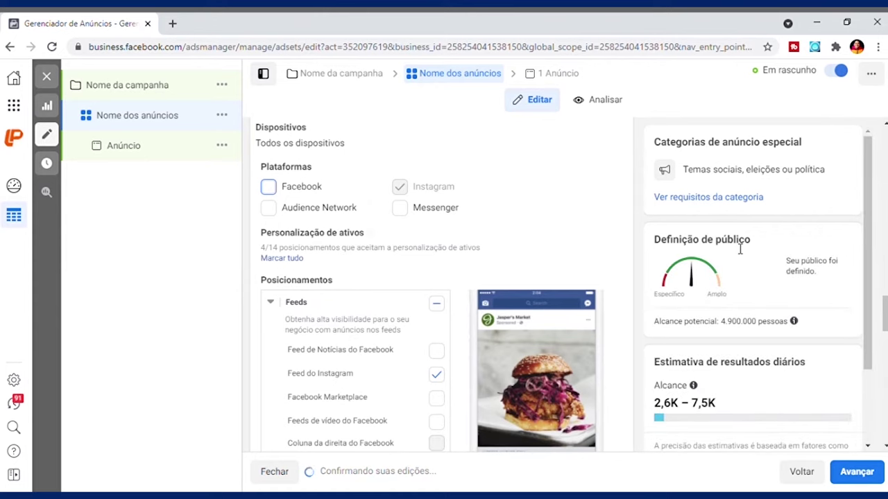
scroll(437, 291, down, 3)
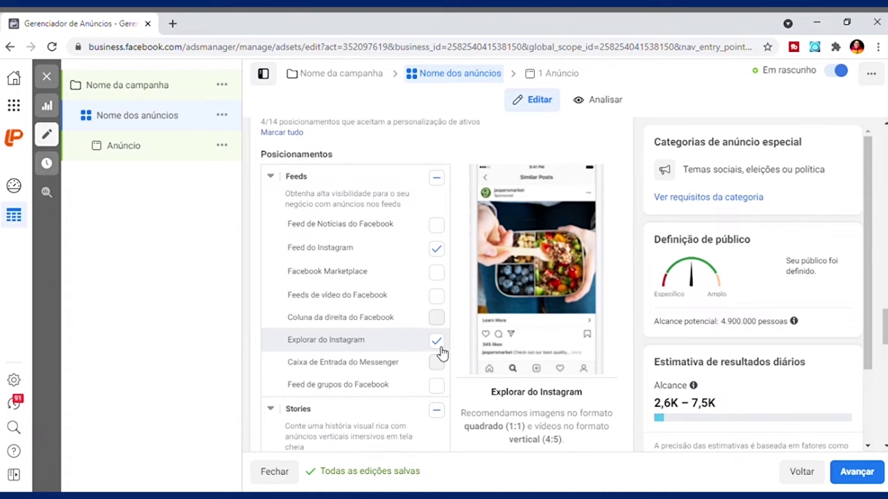
scroll(355, 284, down, 5)
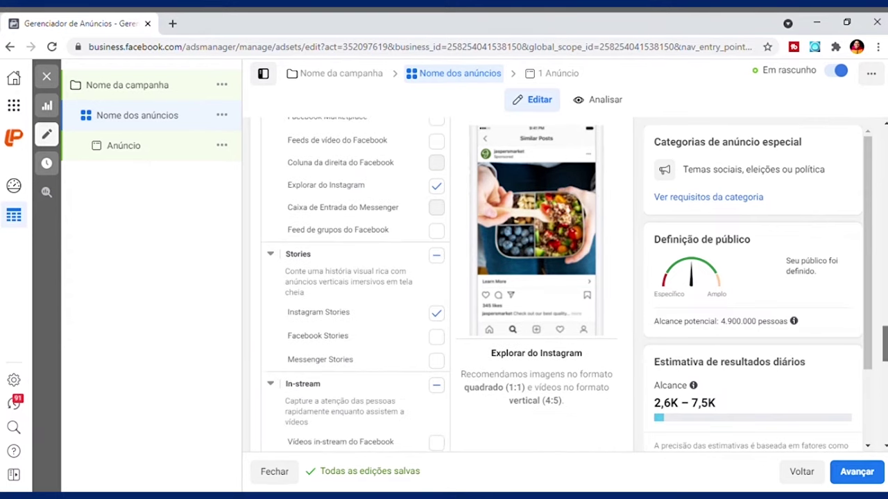
scroll(355, 284, down, 2)
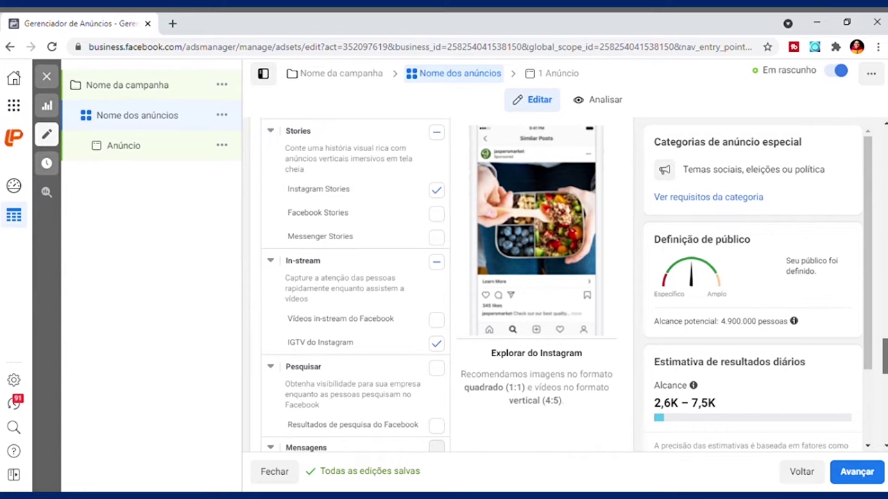
scroll(355, 284, down, 2)
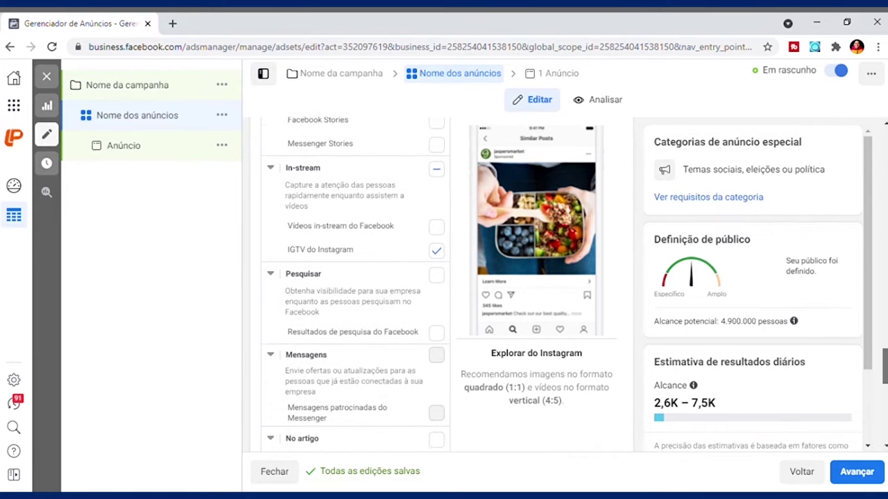
- Expand the extra placement options and review the choices for Dispositivos móveis e sistemas operacionais específicos
scroll(355, 284, up, 4)
scroll(355, 284, down, 3)
scroll(355, 284, up, 3)
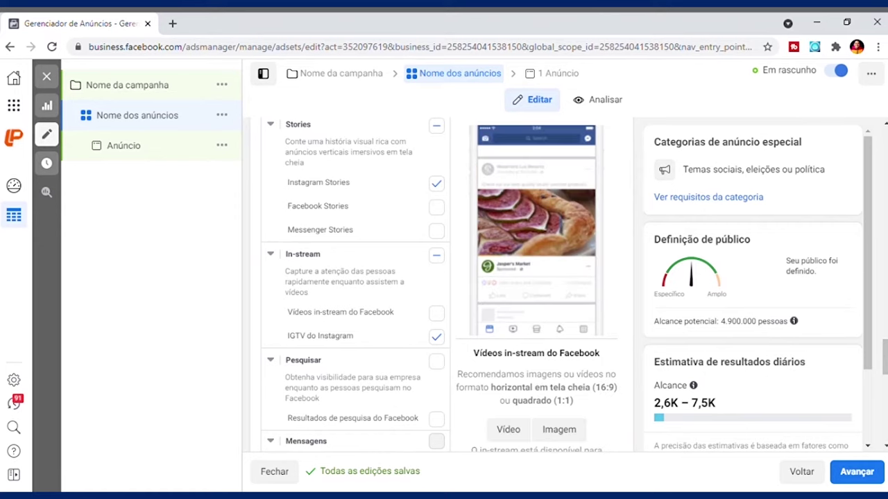
scroll(355, 284, down, 1)
scroll(355, 284, down, 6)
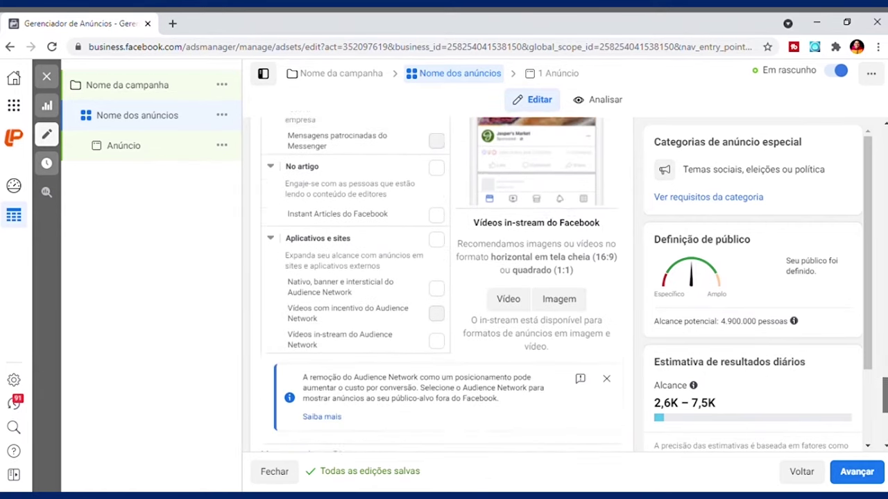
scroll(355, 285, down, 2)
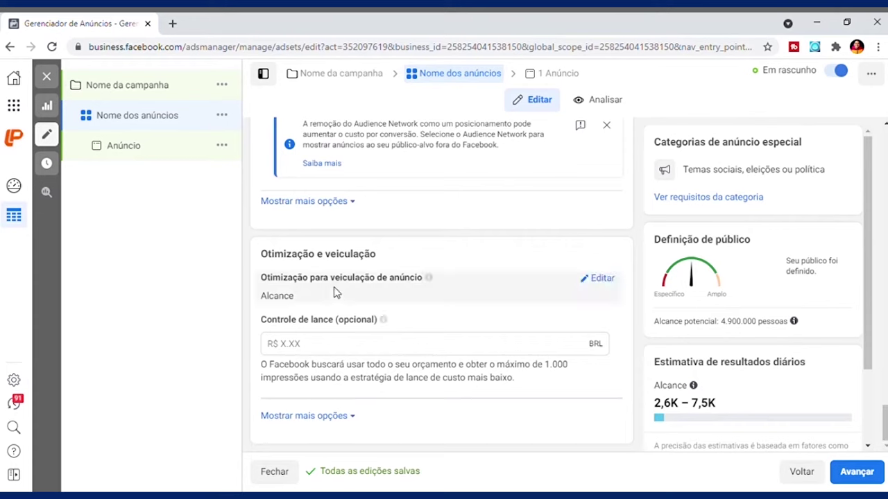
click(350, 202)
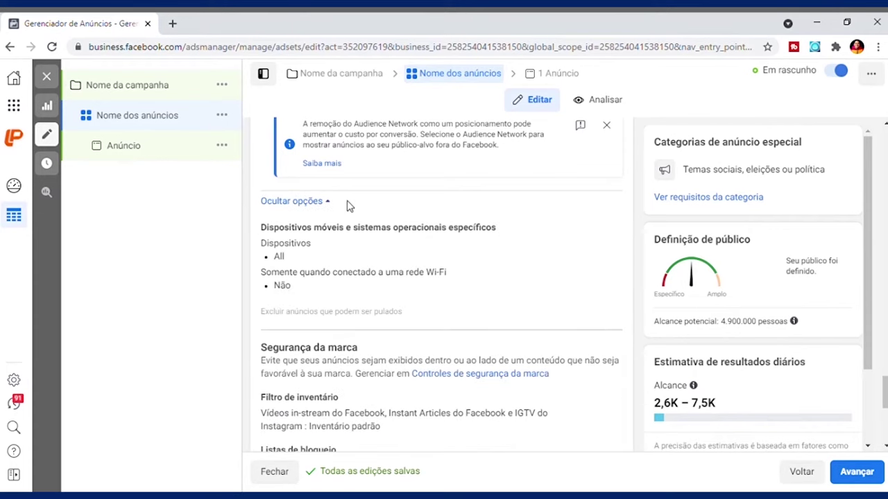
click(601, 228)
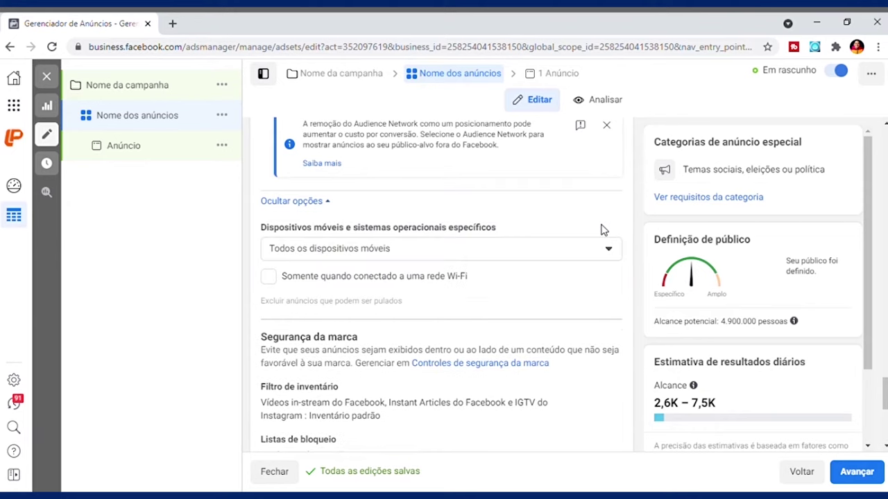
click(447, 256)
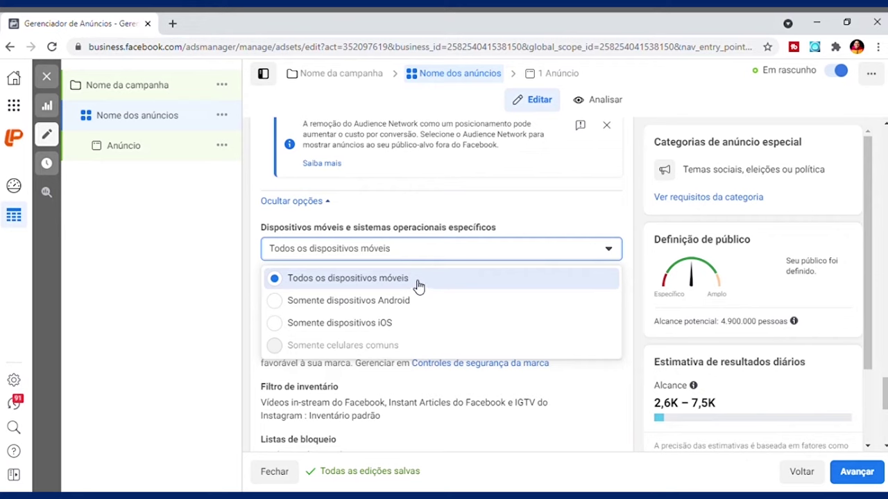
click(457, 201)
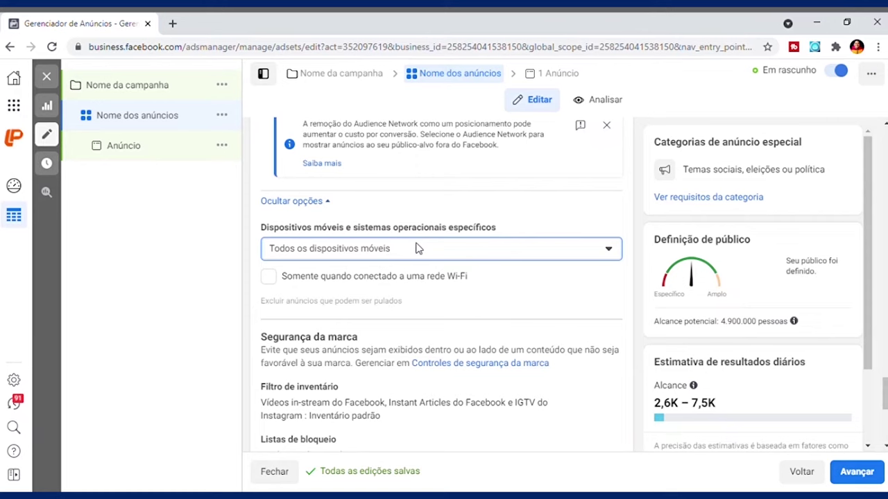
- Try the Somente quando conectado a uma rede Wi-Fi restriction and clear it again
click(369, 281)
click(369, 281)
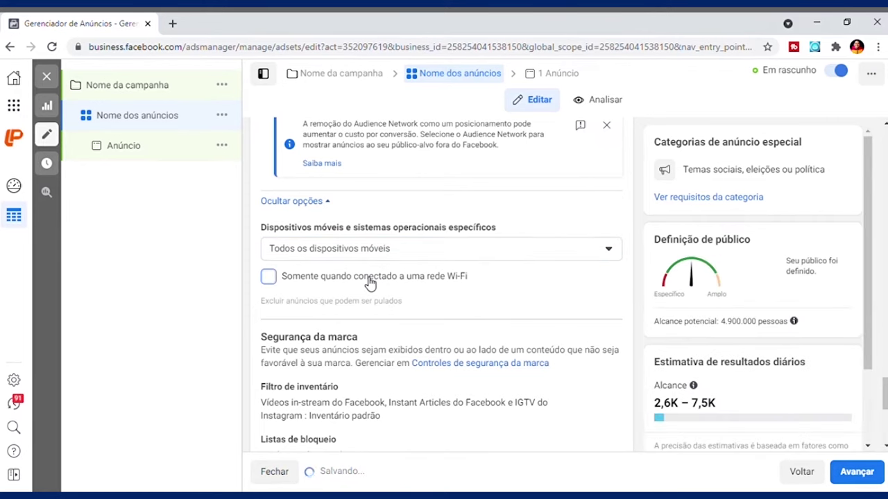
click(370, 281)
click(370, 281)
- Open the Listas de bloqueio setting under Segurança da marca for review
scroll(441, 277, down, 2)
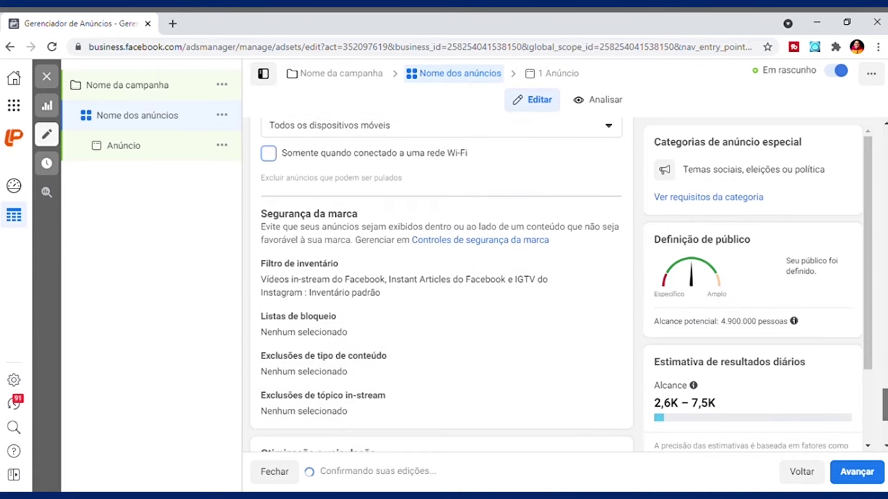
scroll(441, 278, down, 2)
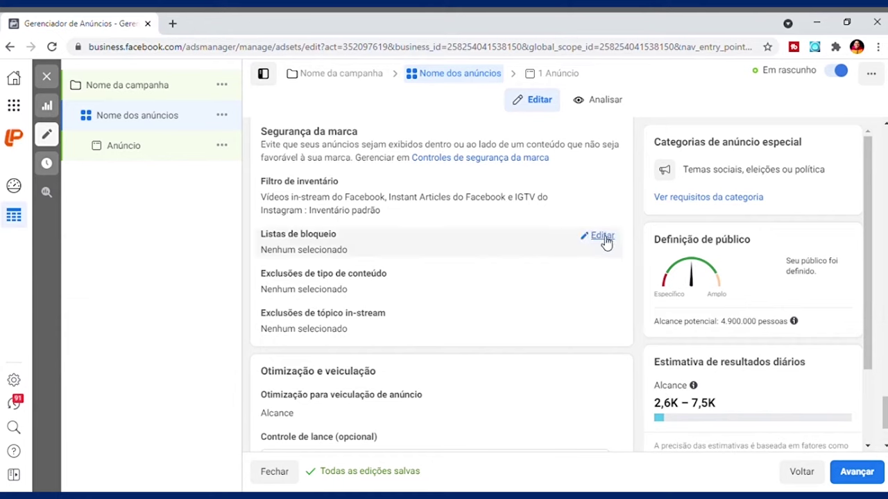
click(600, 236)
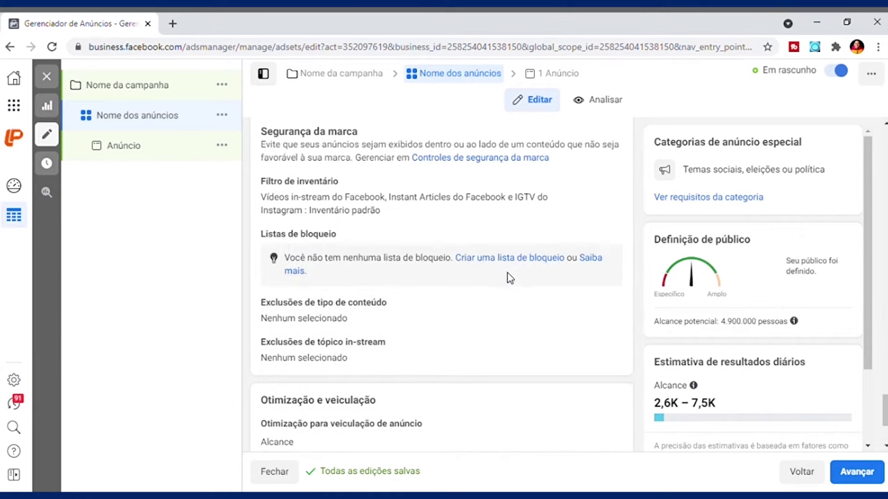
mouse_move(793, 321)
- Open Otimização para veiculação de anúncio for editing and review its options, keeping Alcance
scroll(442, 284, up, 7)
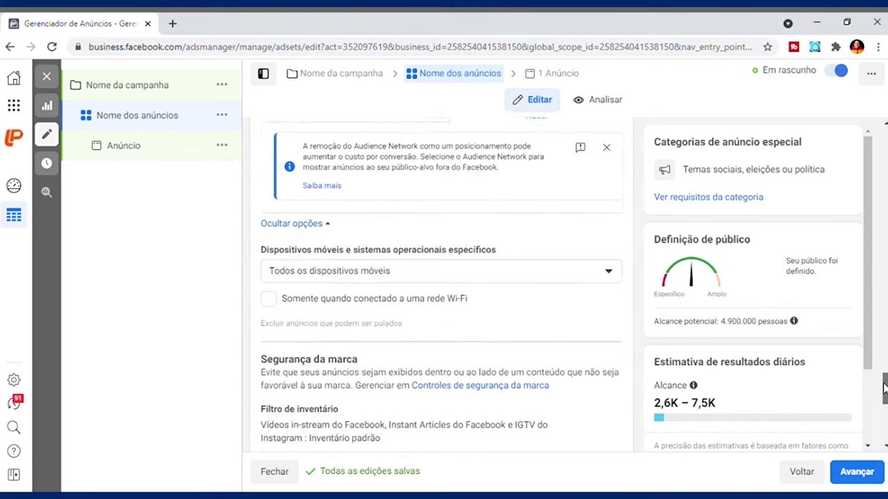
scroll(442, 284, down, 5)
scroll(441, 284, down, 8)
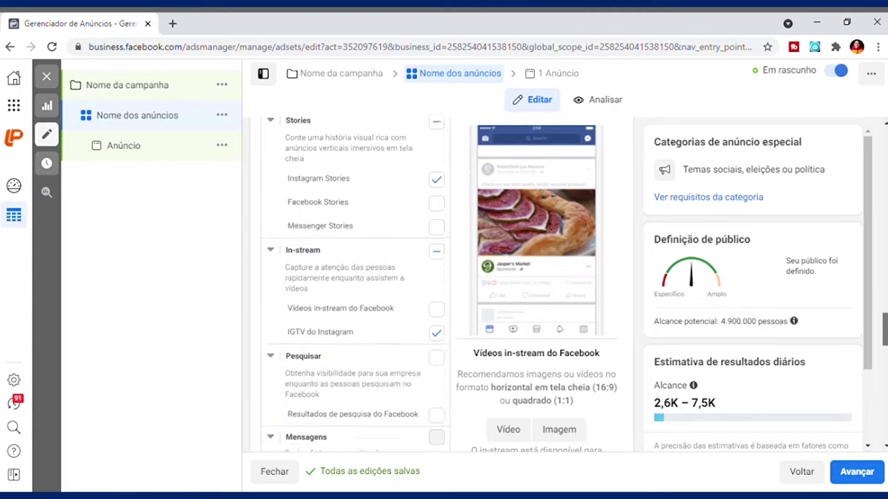
scroll(441, 285, down, 5)
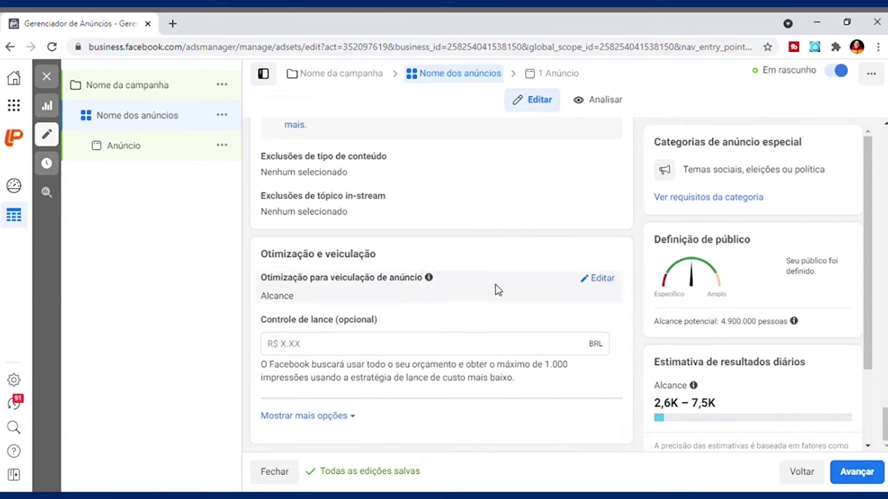
click(598, 279)
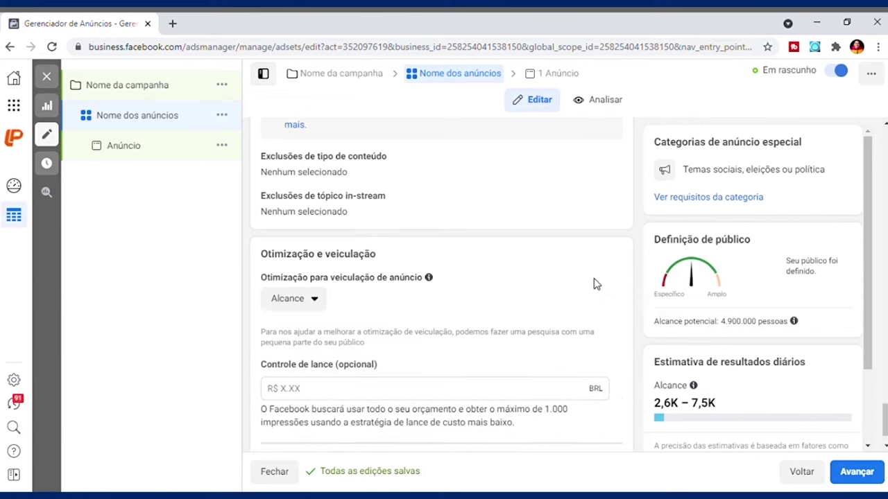
click(302, 307)
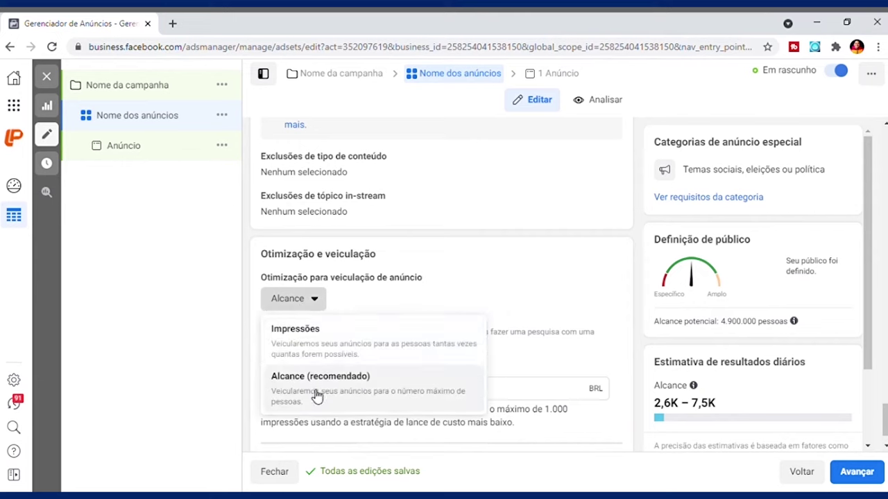
click(479, 246)
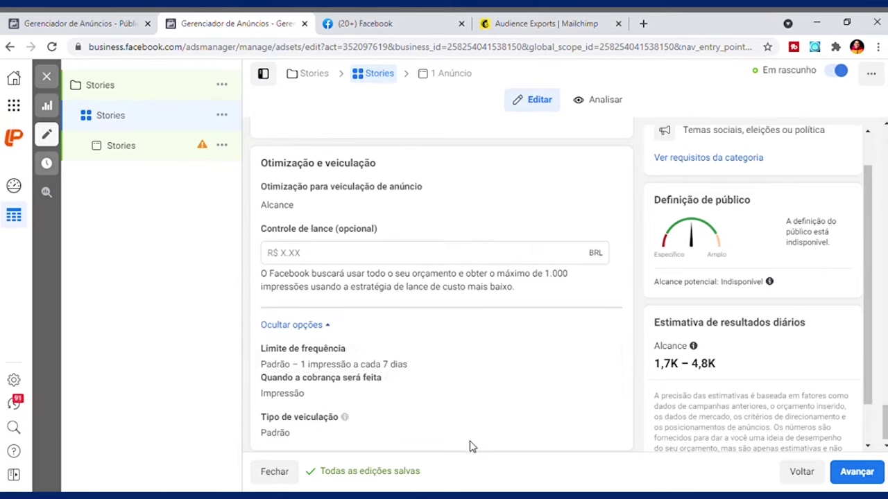
- Set the Stories ad set's Limite de frequência to 1 impression every 1 day
click(595, 354)
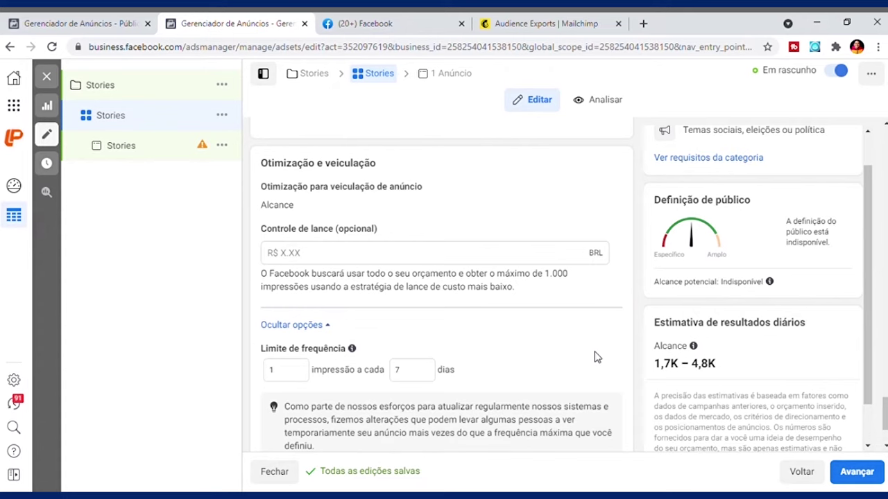
click(425, 373)
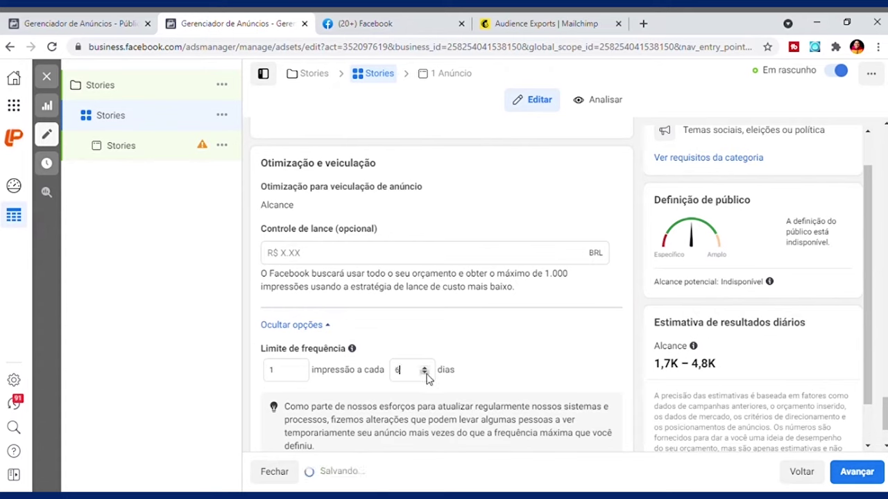
click(425, 374)
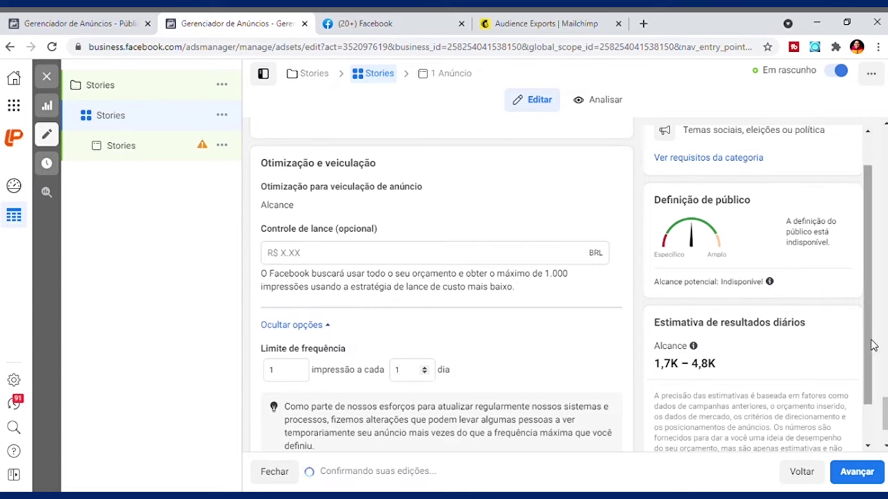
- Raise the Limite de frequência interval to 2 days for the Stories ad set
scroll(875, 394, down, 2)
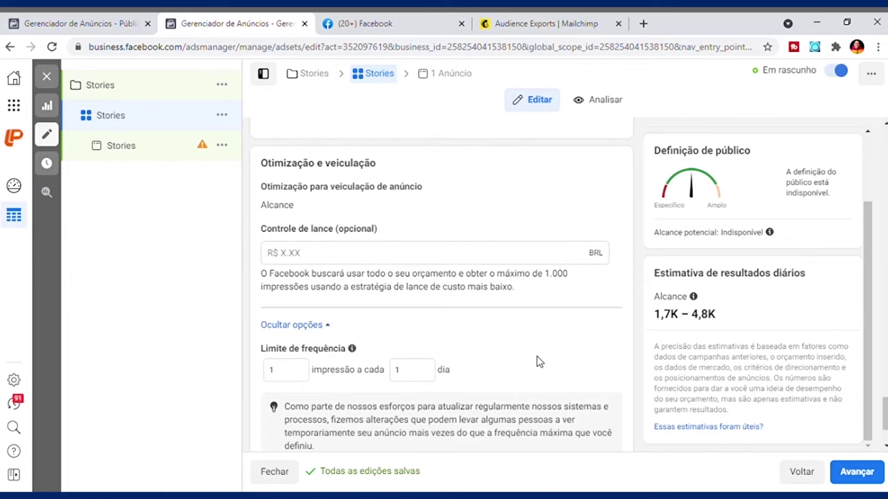
click(424, 369)
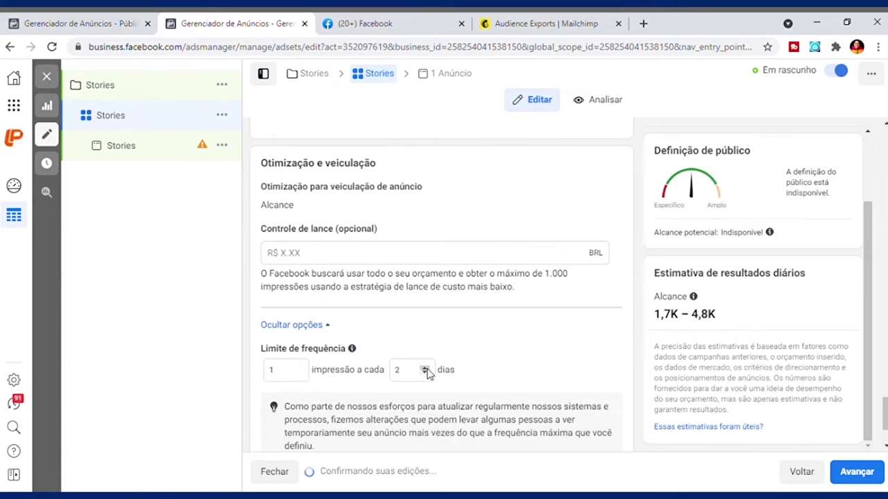
click(425, 367)
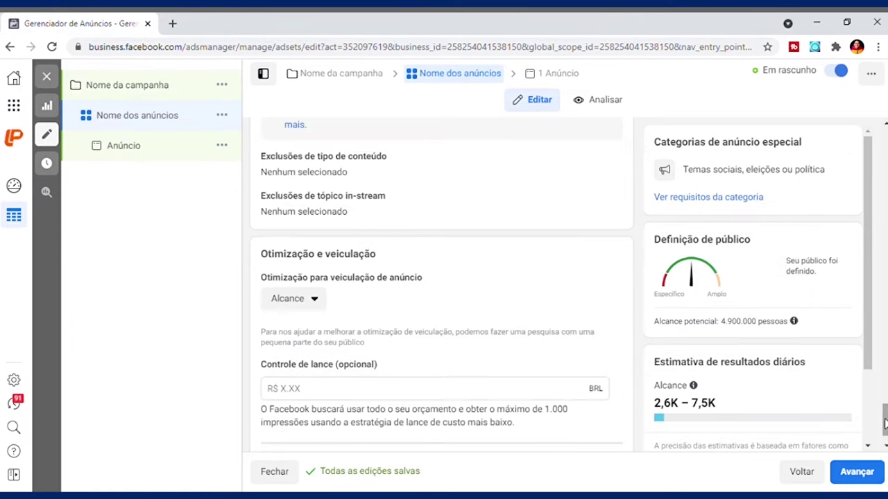
- Advance from the Nome dos anúncios ad set to its ad and choose the advertiser's own profile as Conta do Instagram
click(872, 476)
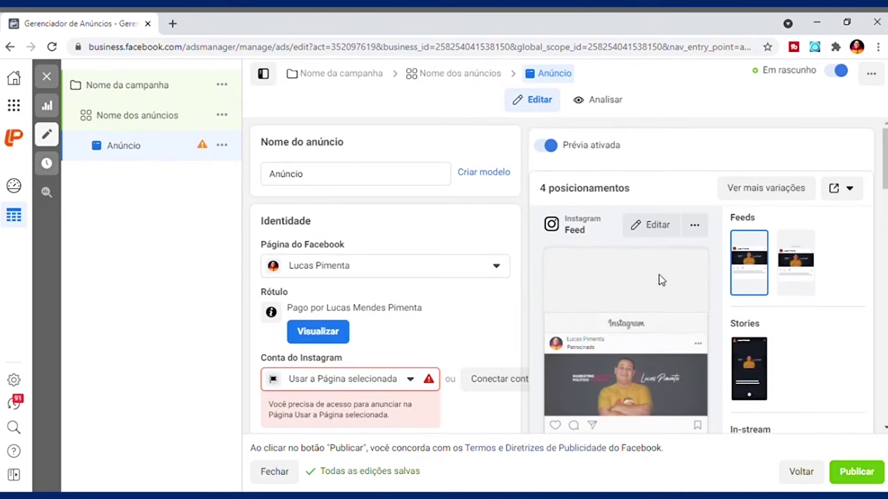
click(380, 379)
click(380, 432)
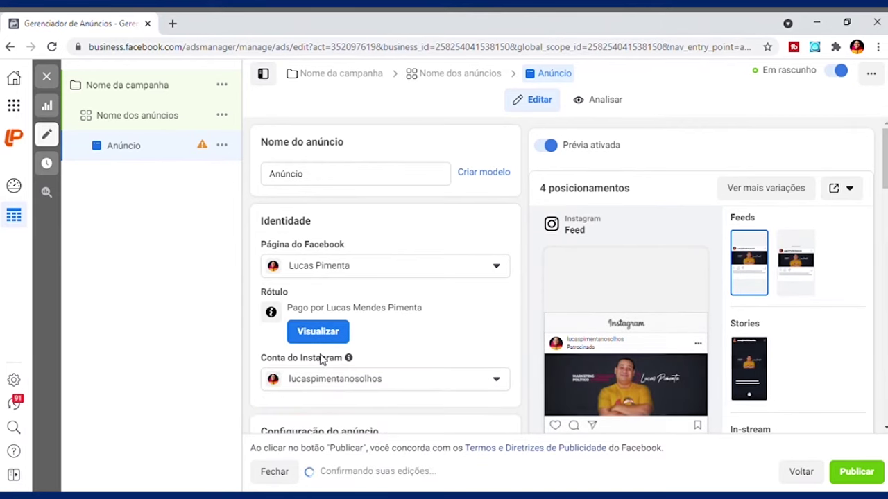
drag(320, 359, 343, 358)
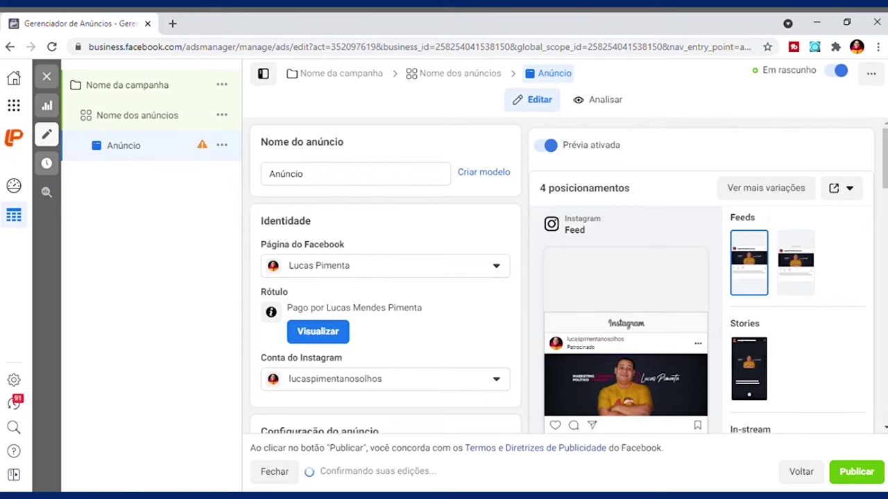
- Set the ad's Configuração do anúncio to Usar publicação existente
scroll(885, 187, down, 1)
scroll(885, 187, down, 2)
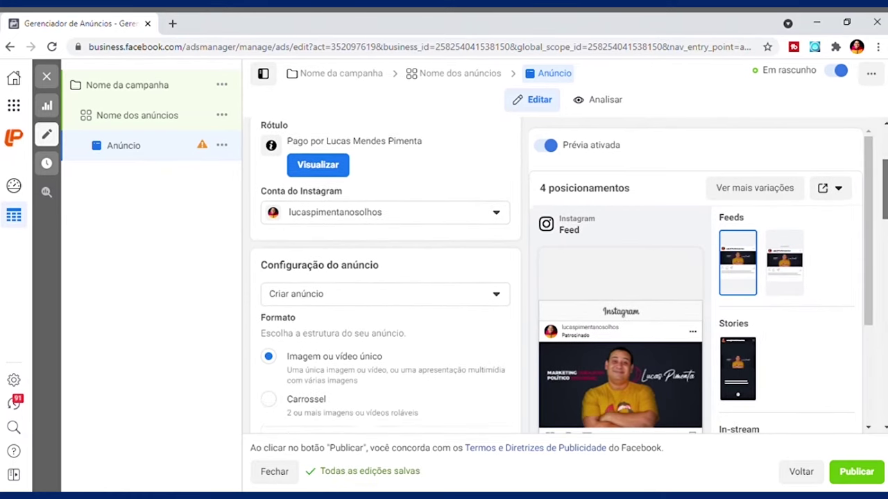
click(449, 265)
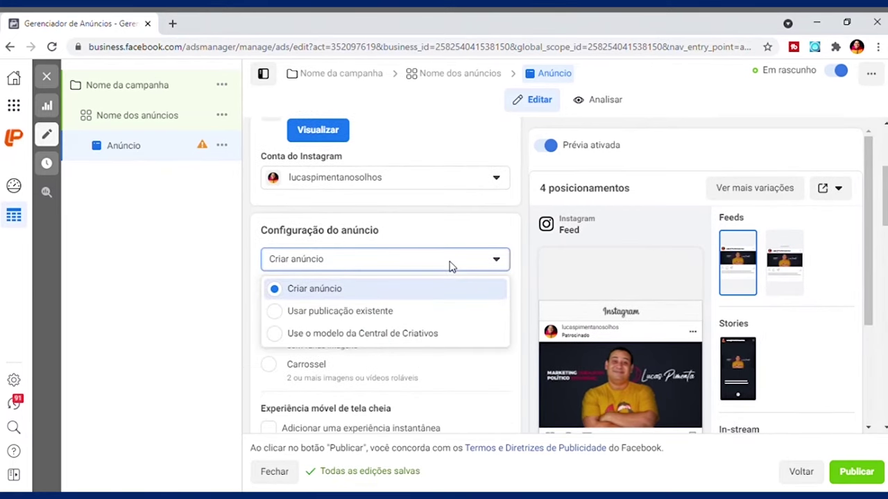
click(390, 314)
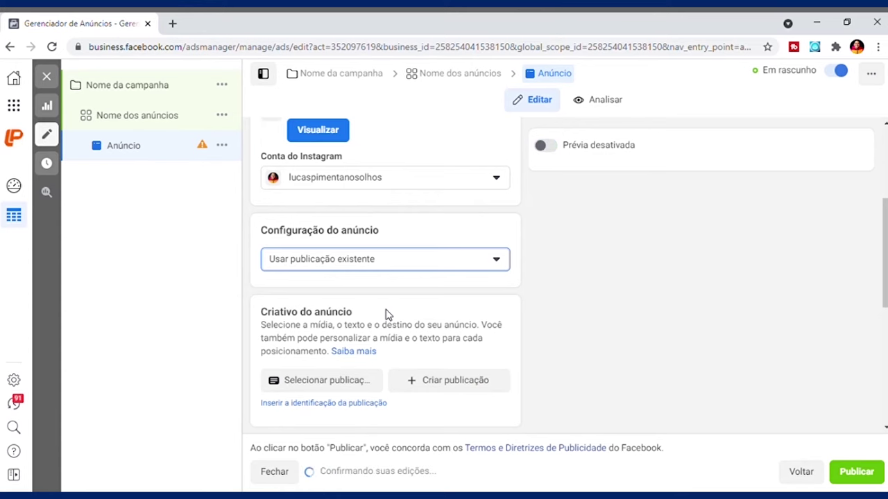
- Open the publication selection for the ad creative and filter the Instagram posts by the Feed publication type
scroll(884, 263, down, 1)
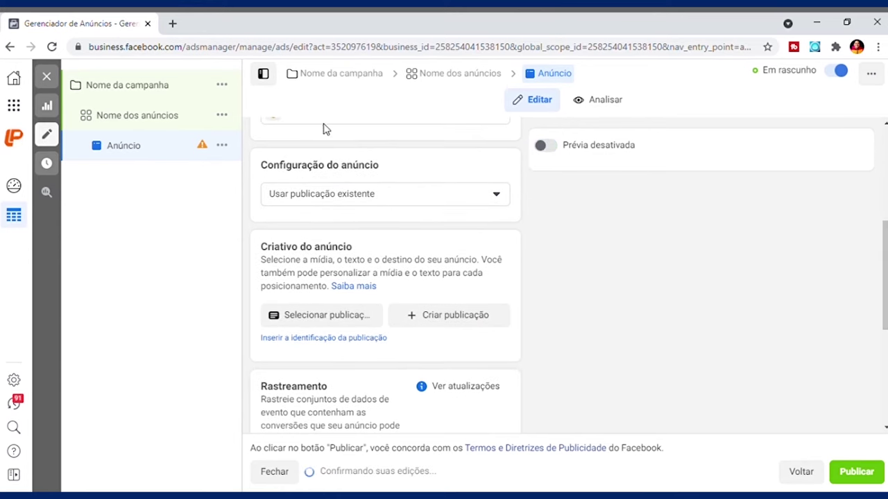
click(346, 314)
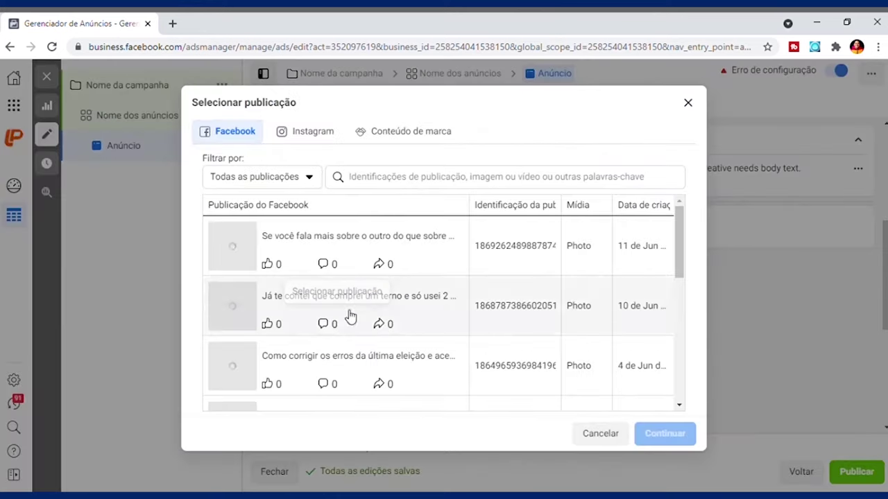
click(312, 136)
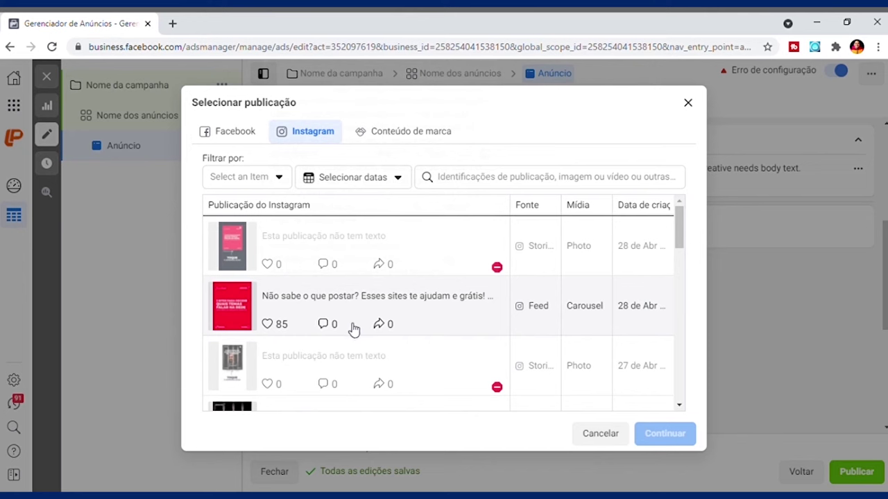
drag(682, 228, 699, 239)
click(258, 182)
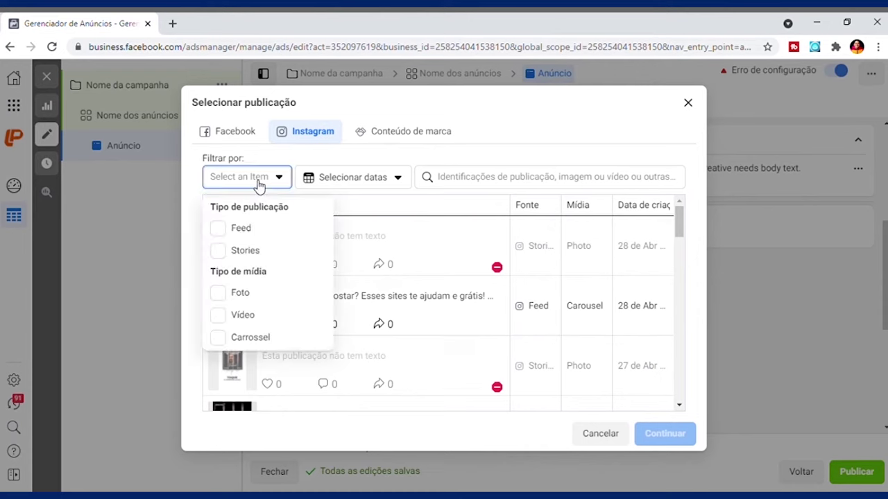
click(223, 231)
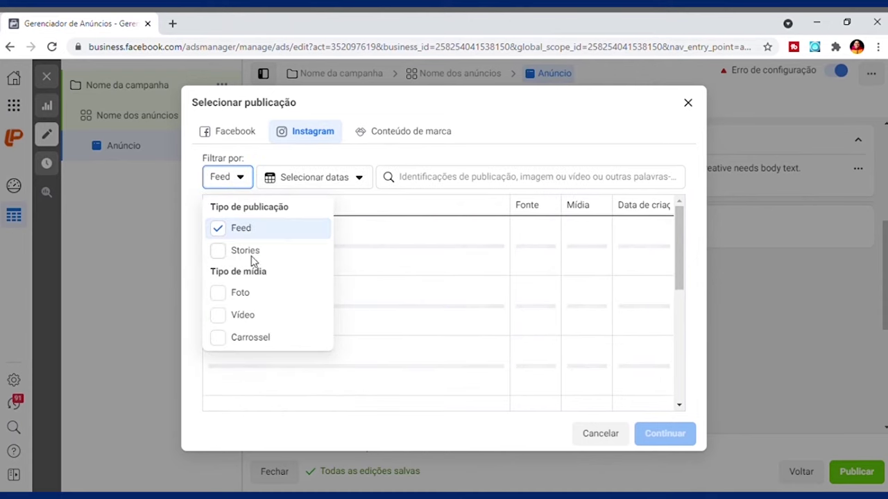
click(447, 161)
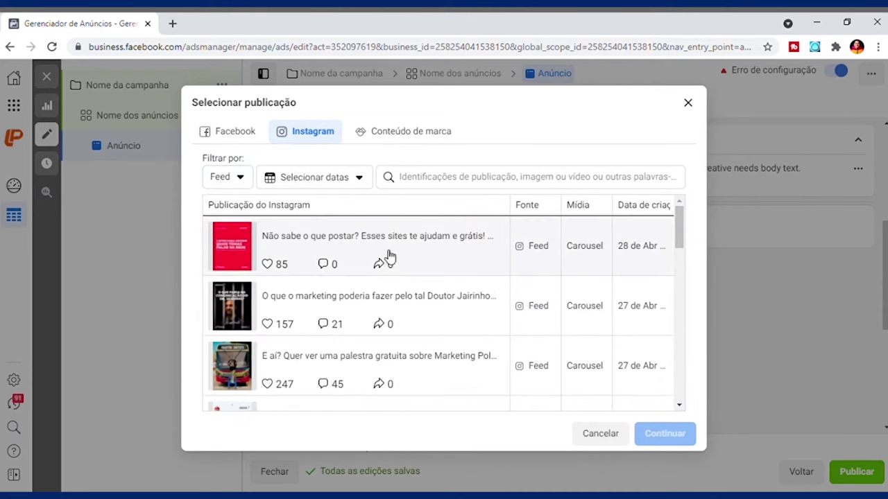
- Filter the Instagram posts by the Stories publication type instead of Feed
mouse_move(683, 231)
mouse_down()
mouse_move(688, 287)
mouse_move(690, 217)
mouse_up()
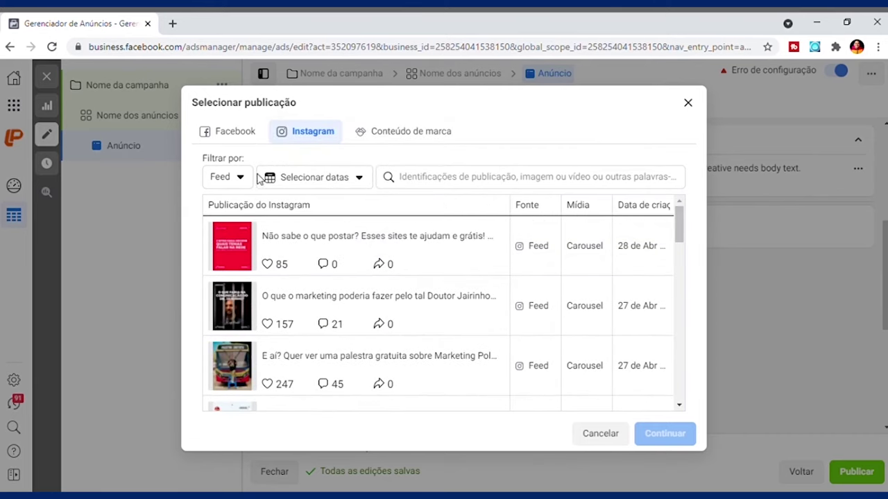
click(229, 179)
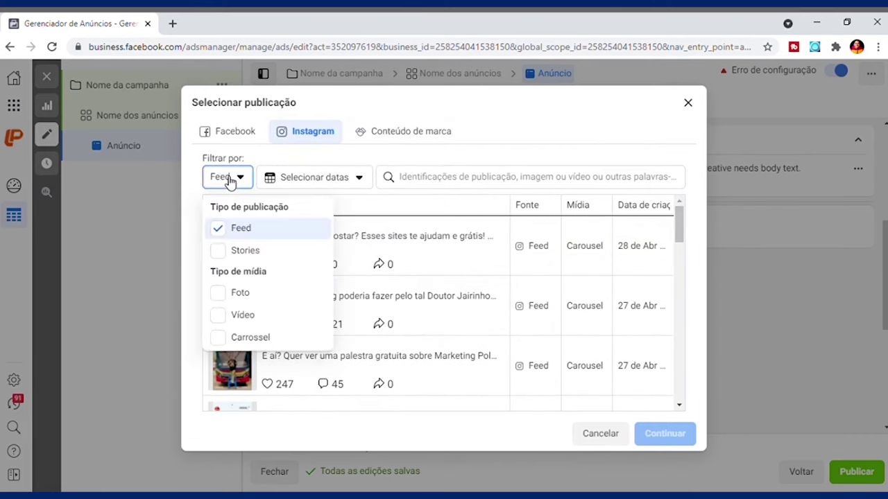
click(237, 251)
click(222, 230)
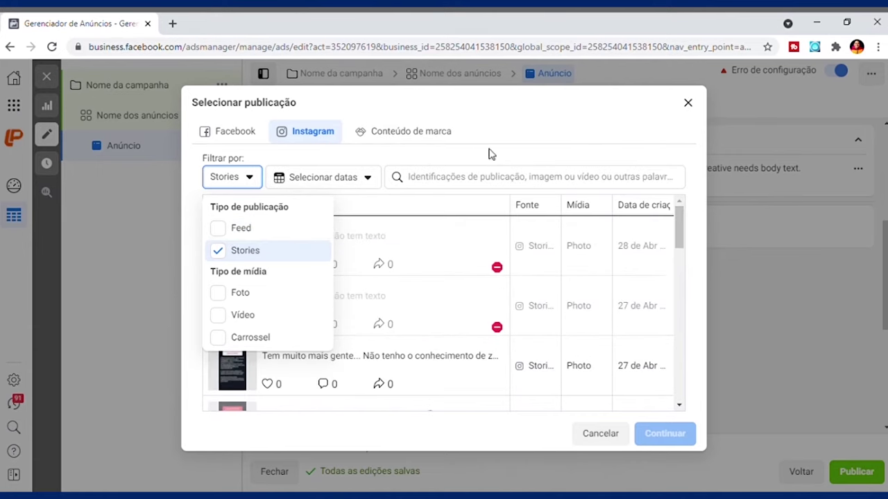
click(333, 164)
- Filter the Facebook posts by Publicações programadas and use the 11 de Jun post "Se você fala mais sobre o outro" as the ad creative
click(253, 136)
click(291, 177)
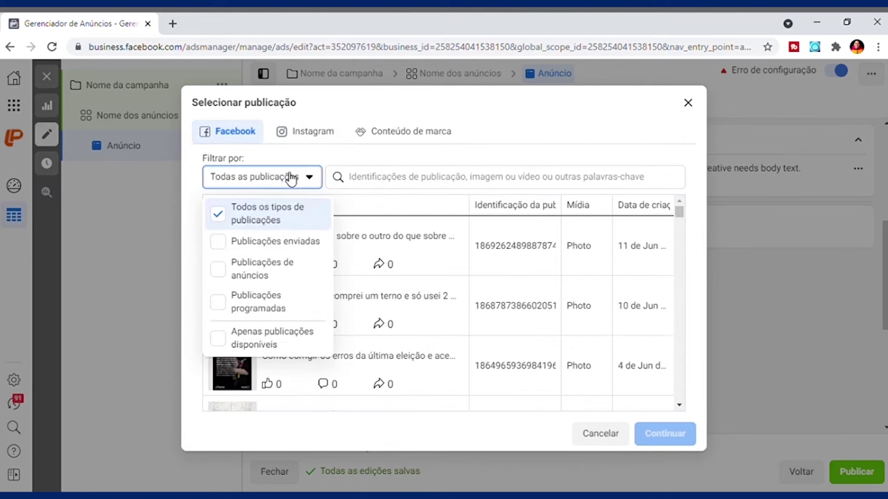
click(276, 303)
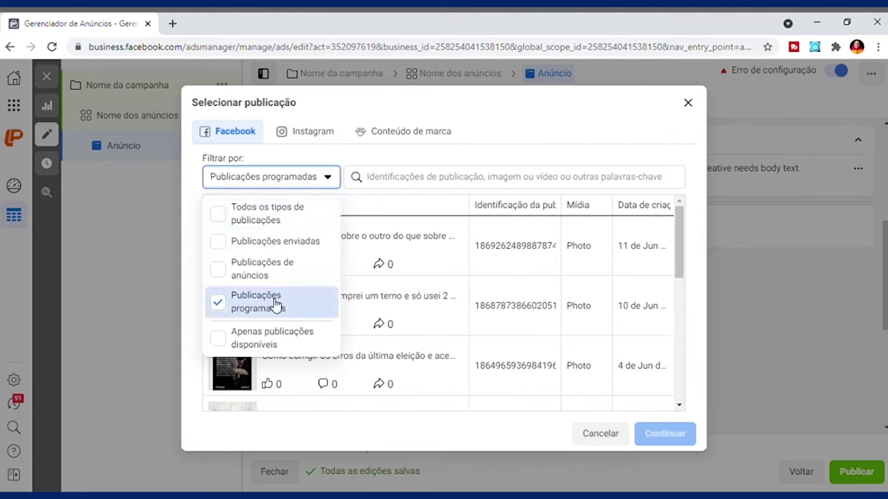
click(447, 166)
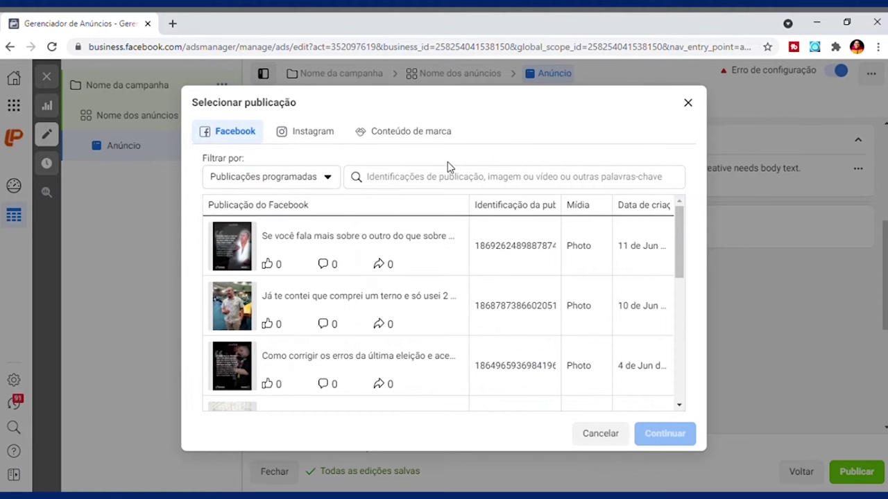
drag(679, 225, 686, 170)
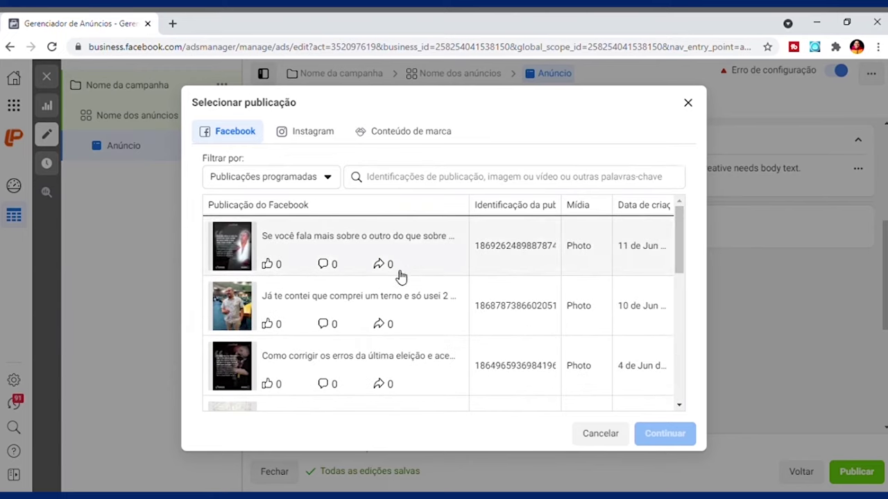
click(350, 257)
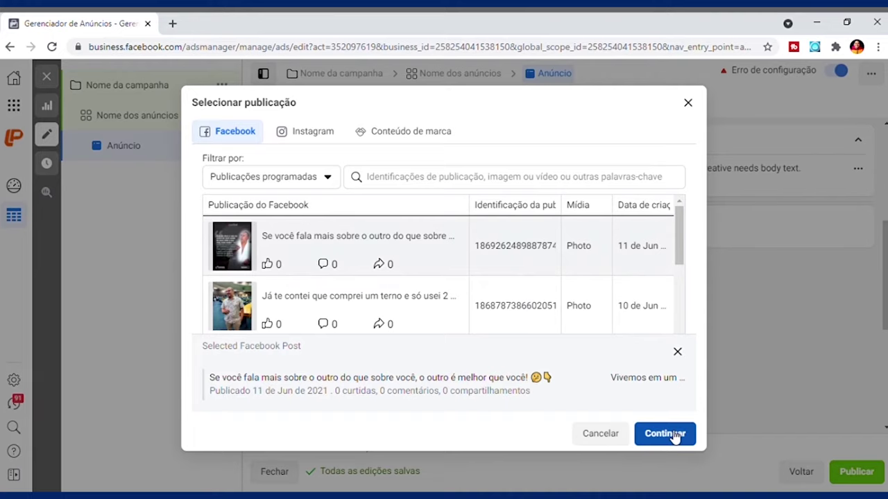
click(674, 435)
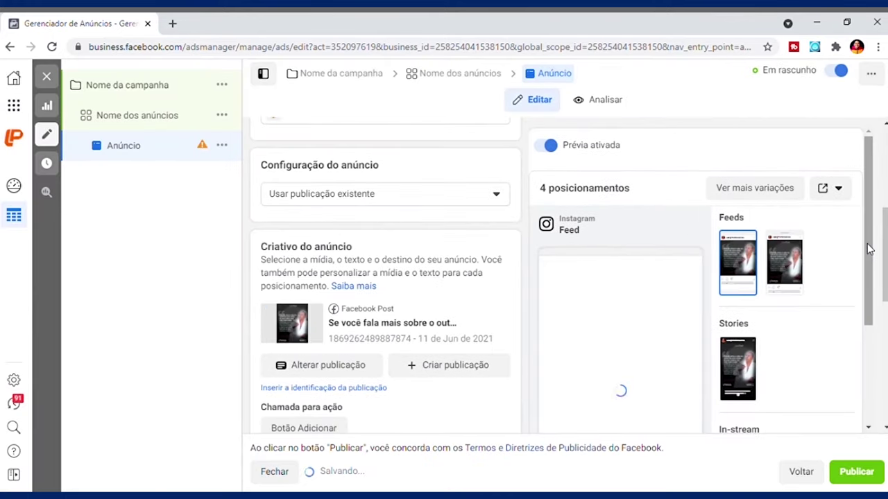
- Start adding a Chamada para ação to the publication and enter "seu link do site" as the URL do site
scroll(880, 298, down, 2)
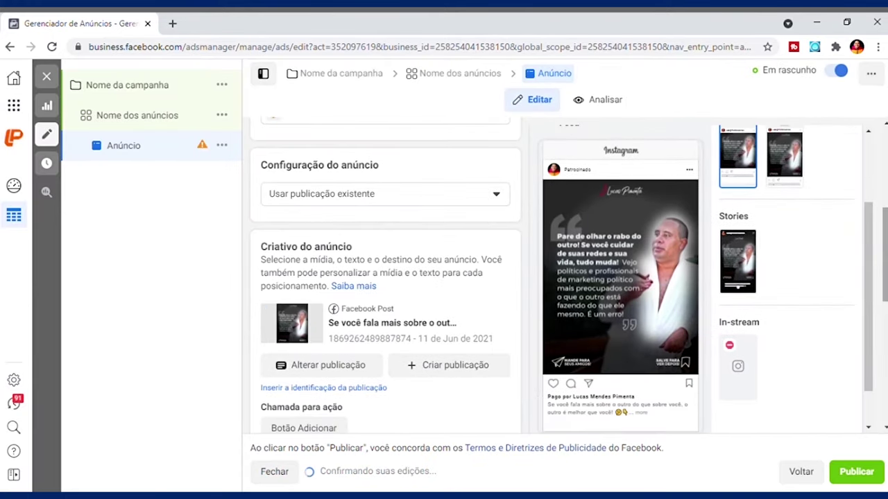
scroll(880, 310, down, 2)
scroll(385, 278, down, 3)
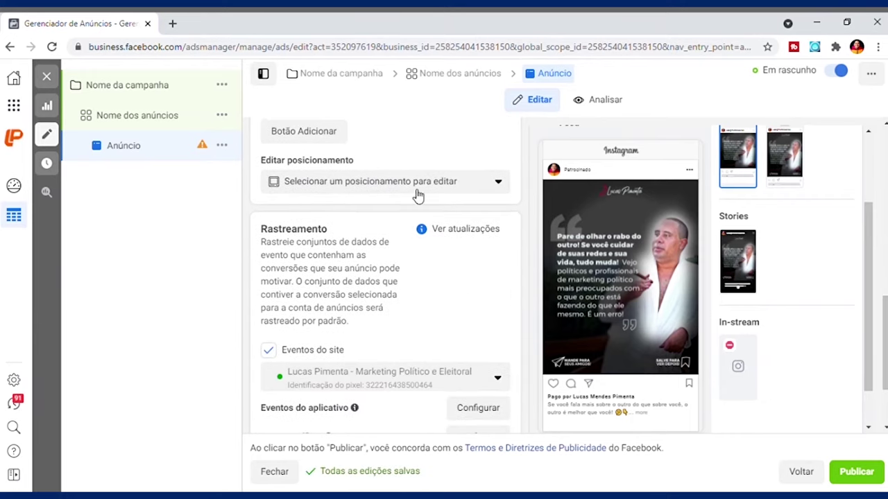
scroll(882, 313, up, 2)
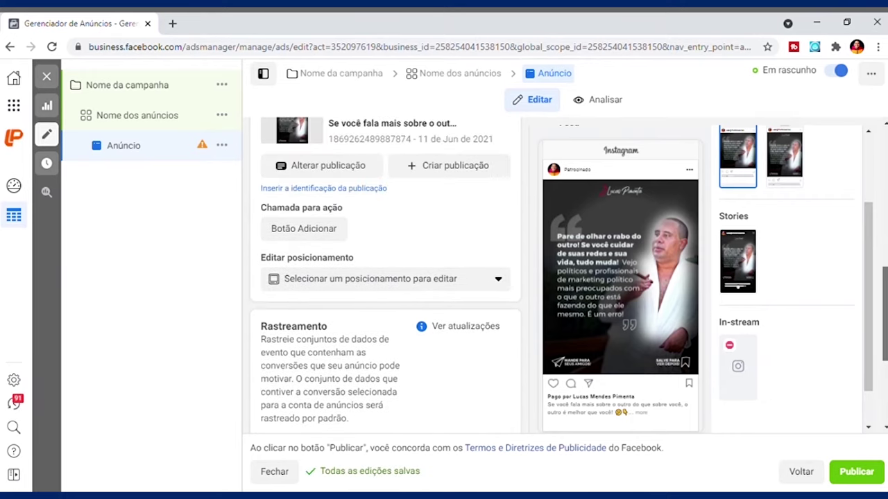
click(321, 230)
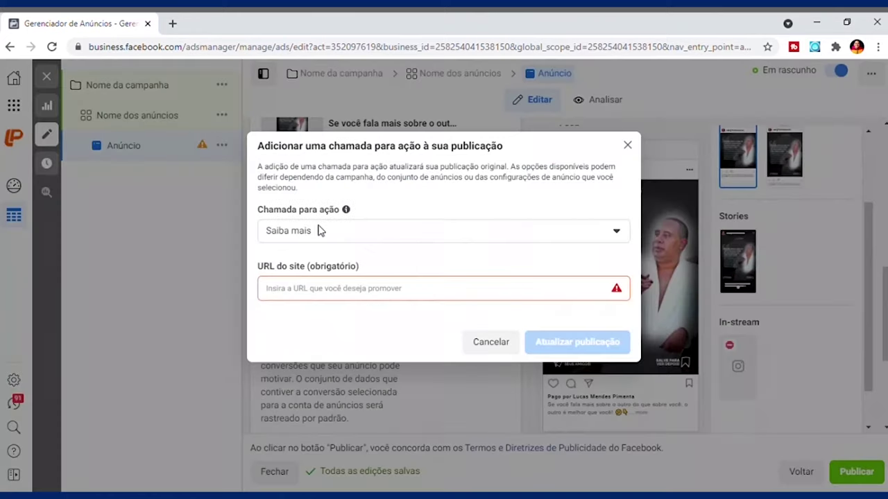
click(348, 289)
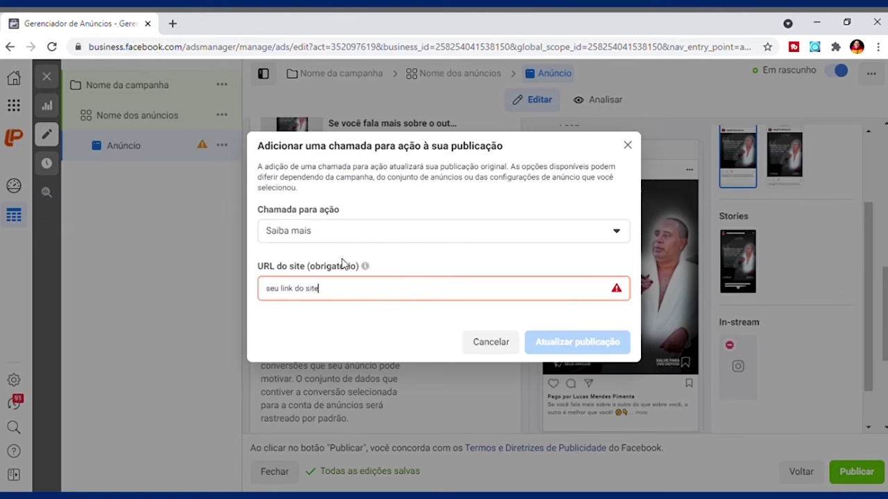
- Choose Enviar mensagem as the Chamada para ação and update the publication with it
click(349, 236)
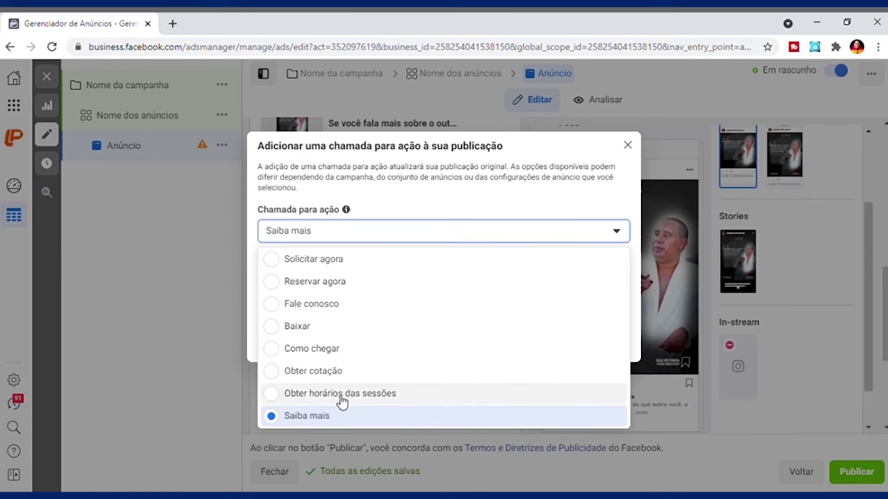
scroll(344, 406, down, 3)
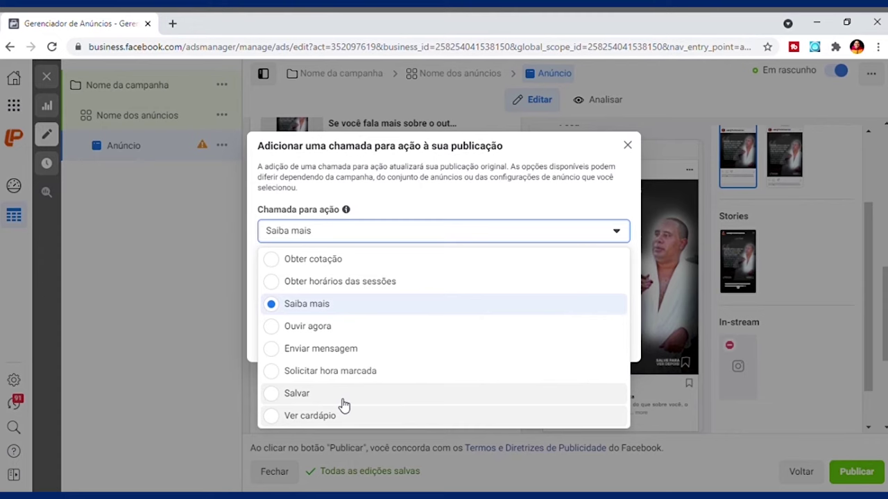
click(337, 353)
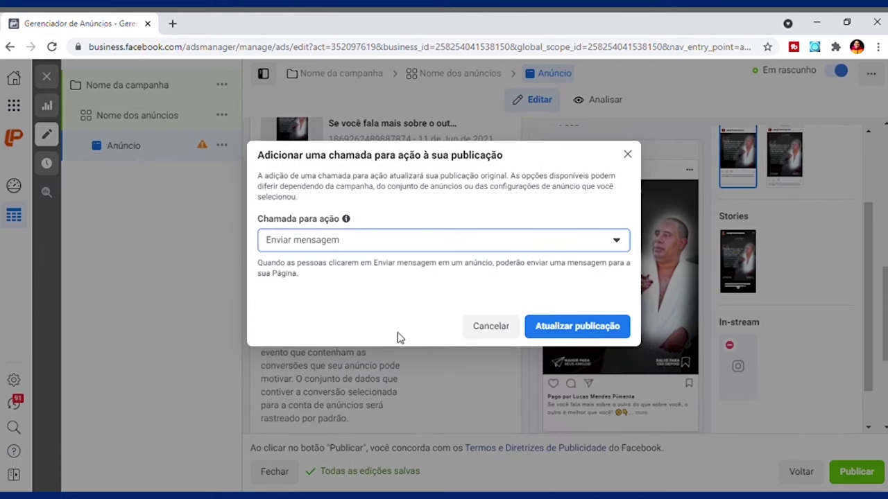
click(547, 331)
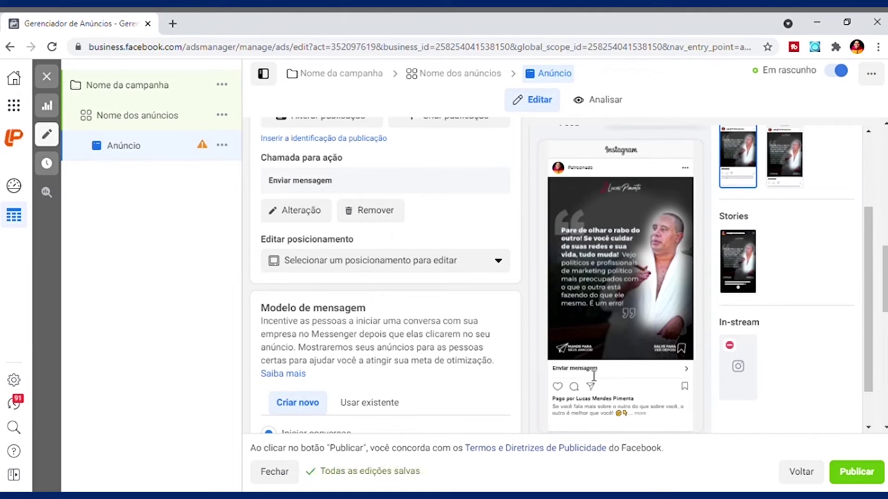
- Set the Modelo de mensagem to Gerar cadastros and start creating a template from the modelo padrão
scroll(883, 291, down, 3)
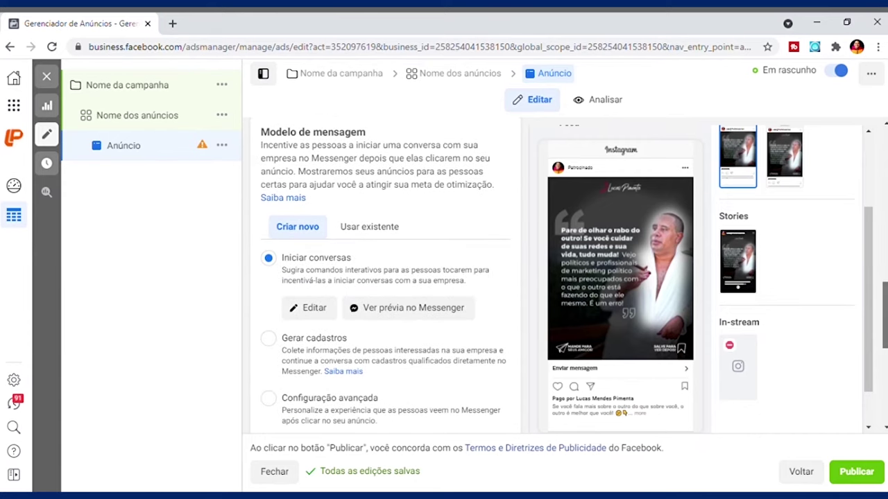
scroll(385, 278, up, 2)
scroll(385, 277, down, 3)
scroll(385, 277, down, 1)
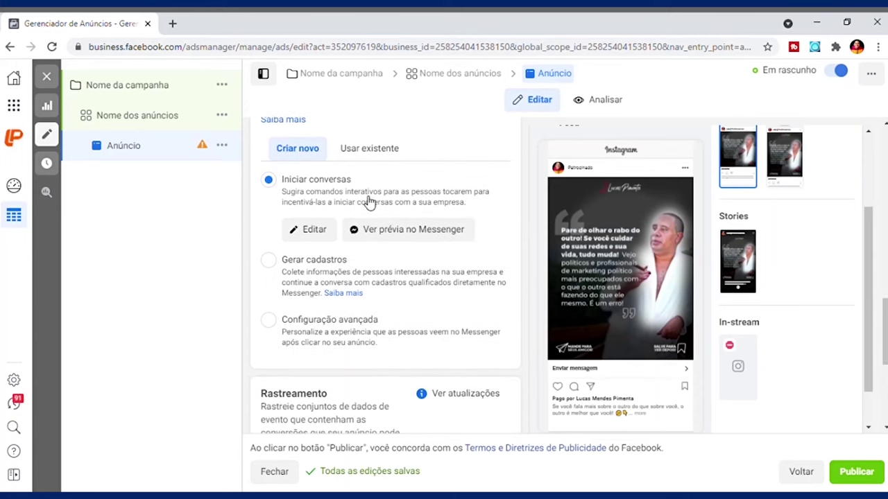
click(291, 264)
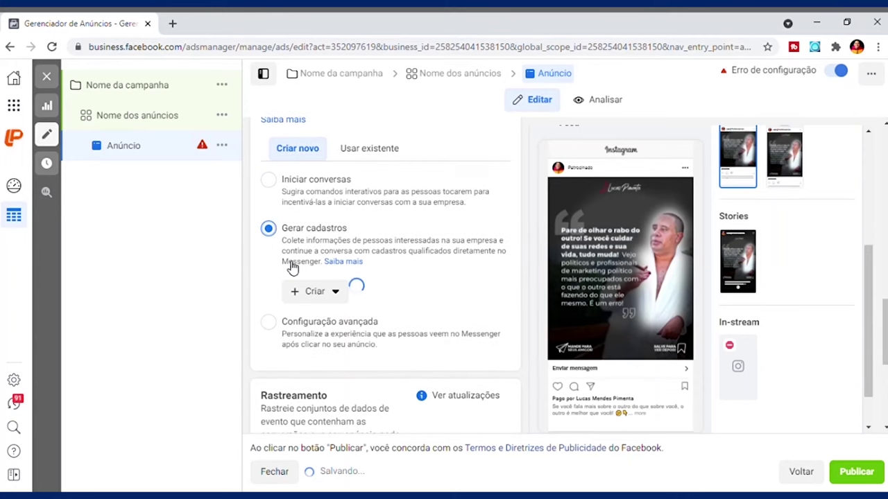
click(315, 290)
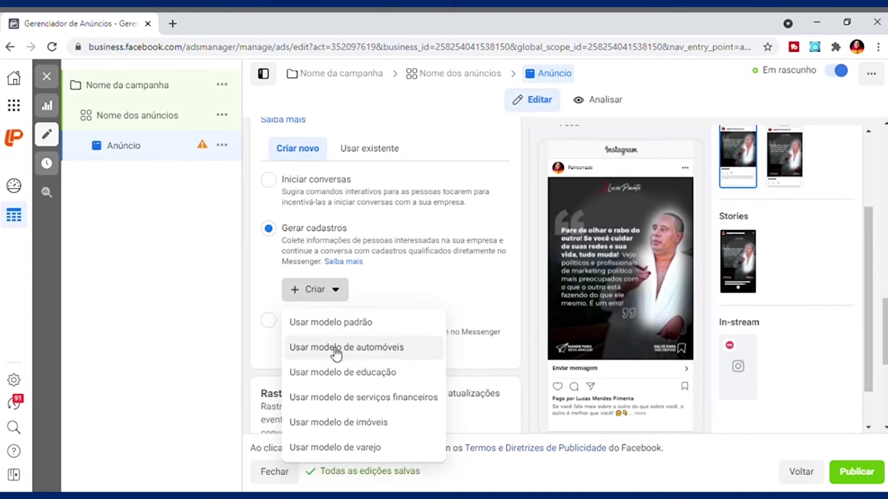
click(351, 323)
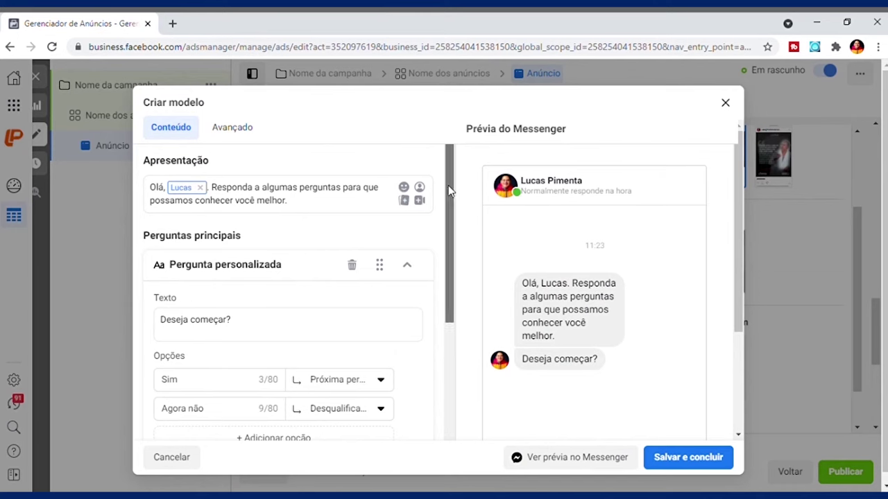
- Examine the default template's questions, Botão de chamada para ação options and closing messages, and close it without saving
scroll(449, 195, down, 1)
scroll(451, 199, down, 3)
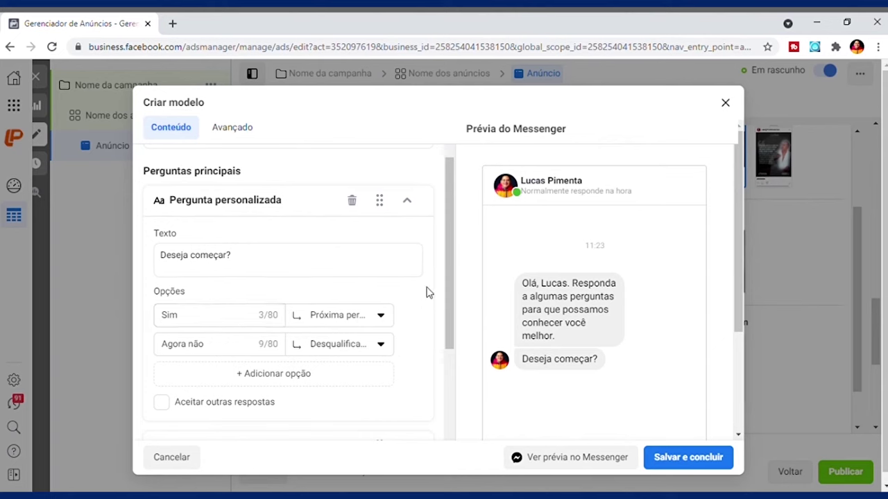
drag(446, 265, 453, 426)
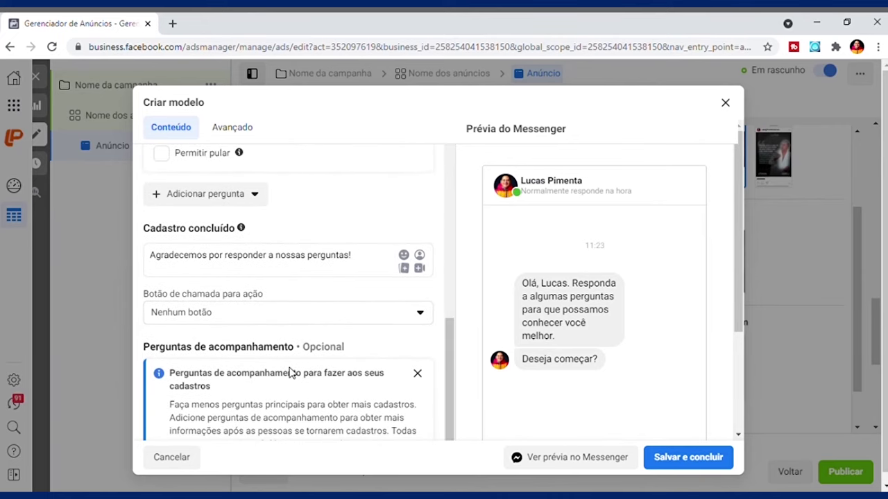
click(283, 322)
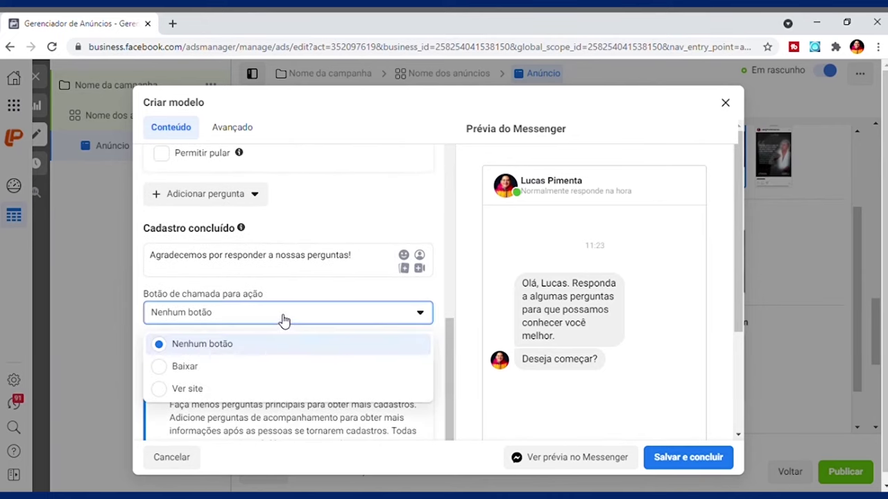
click(284, 317)
click(284, 317)
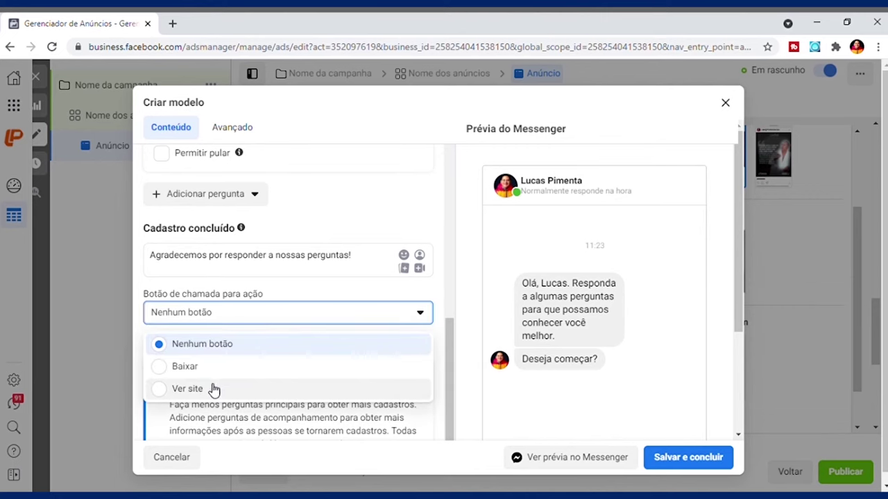
click(342, 295)
drag(448, 311, 453, 418)
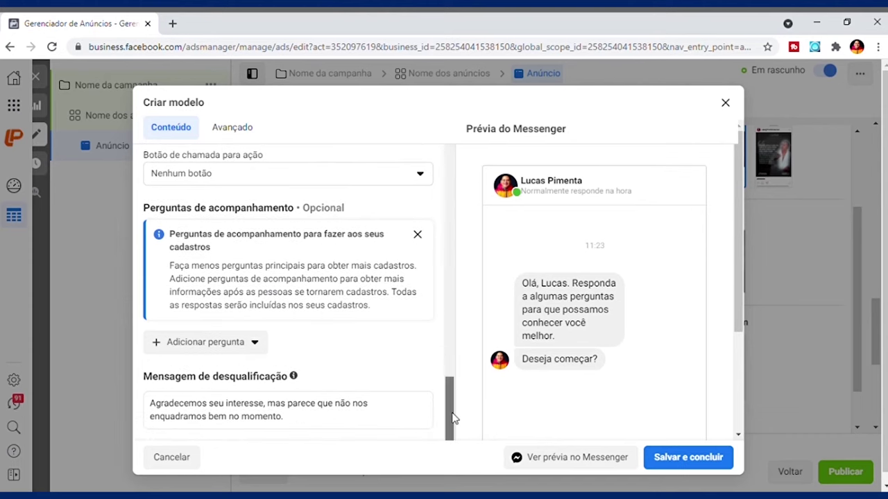
click(725, 103)
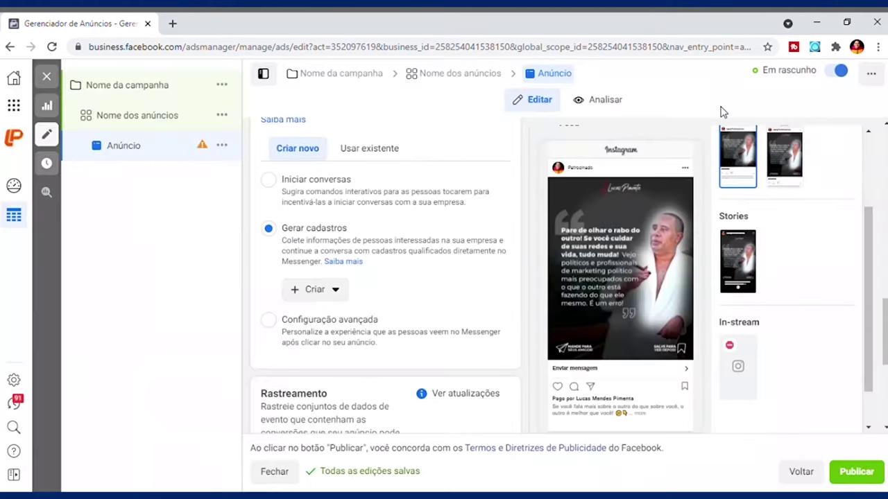
- Set the Modelo de mensagem back to Iniciar conversas and review the ad's Rastreamento settings
click(286, 193)
drag(872, 248, 871, 291)
scroll(871, 291, down, 2)
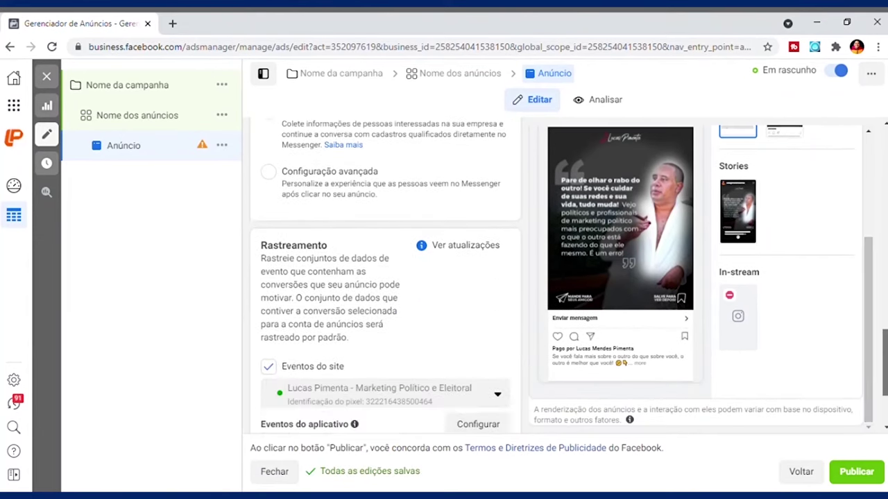
scroll(385, 277, down, 1)
scroll(384, 278, down, 1)
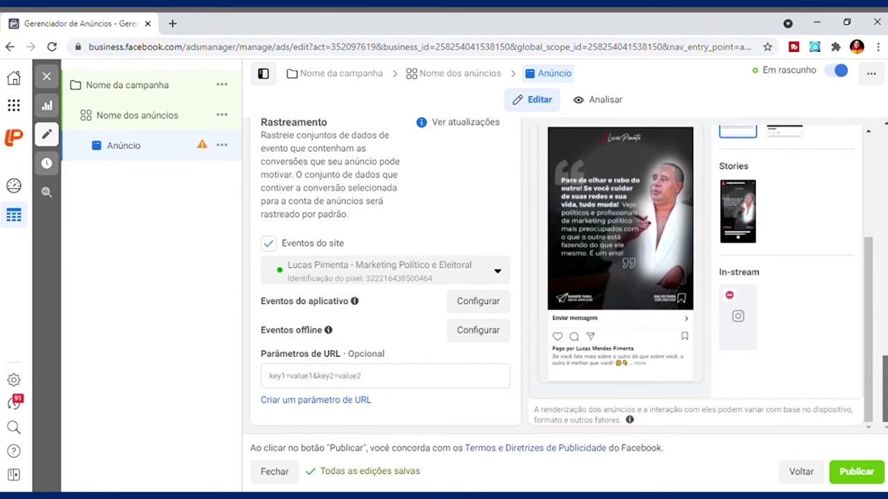
- Publish the campaign with its ad set and ad, and check from the Anúncios list that the ad can be reopened for editing
click(857, 472)
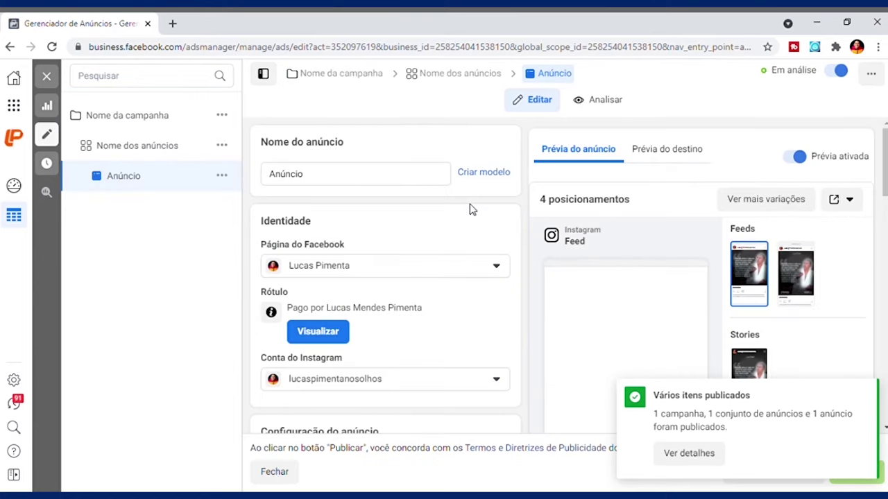
click(46, 76)
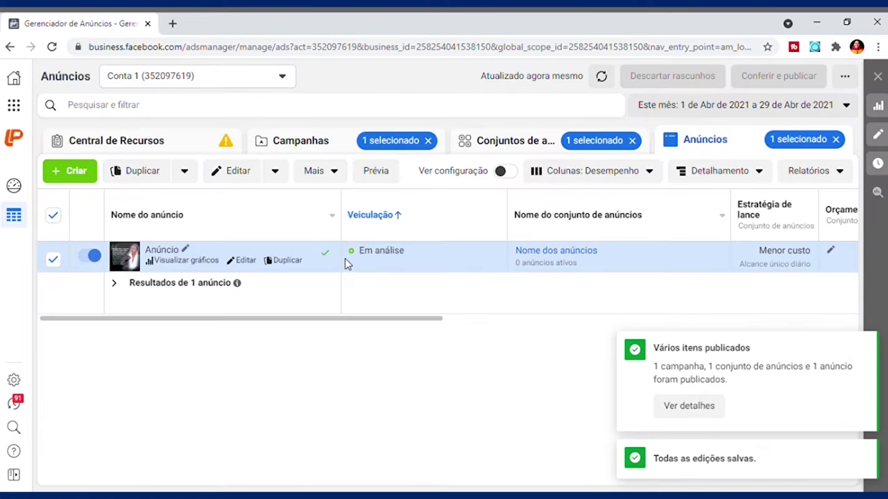
click(245, 261)
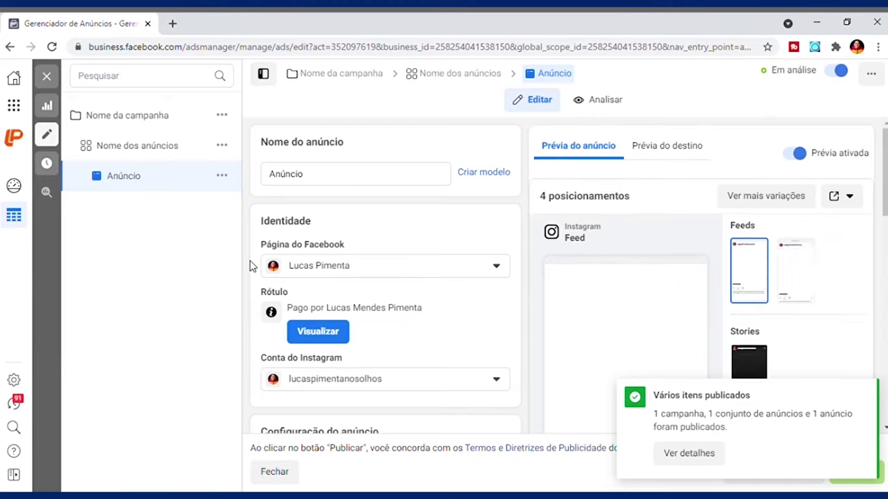
click(47, 75)
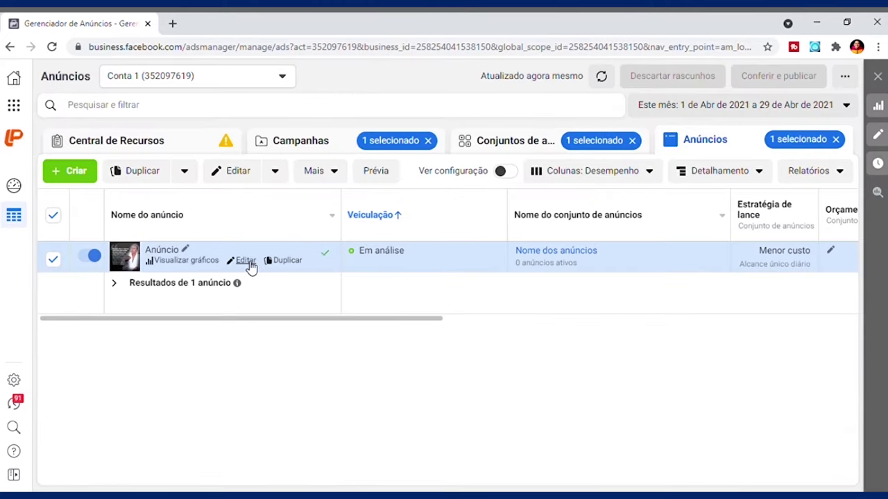
- Leave the published ad's editor and set the Configuração do anúncio of the draft Novo anúncio to Criar anúncio
click(245, 260)
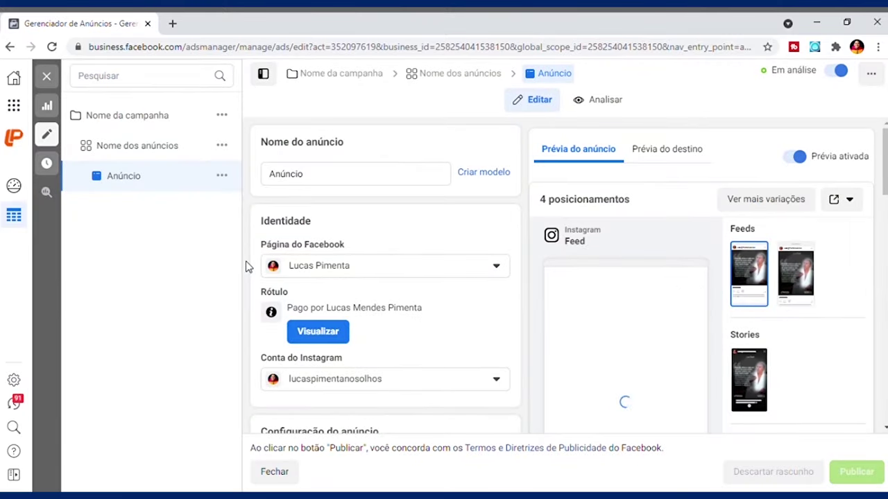
click(47, 77)
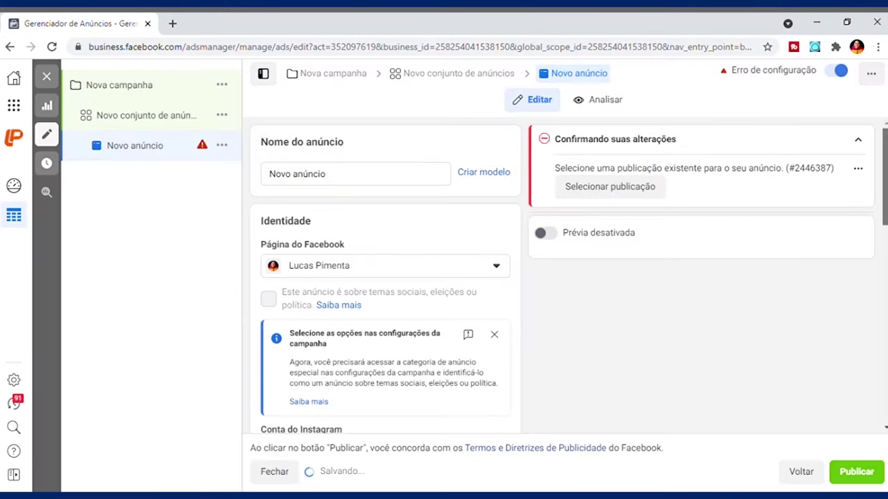
scroll(385, 277, down, 5)
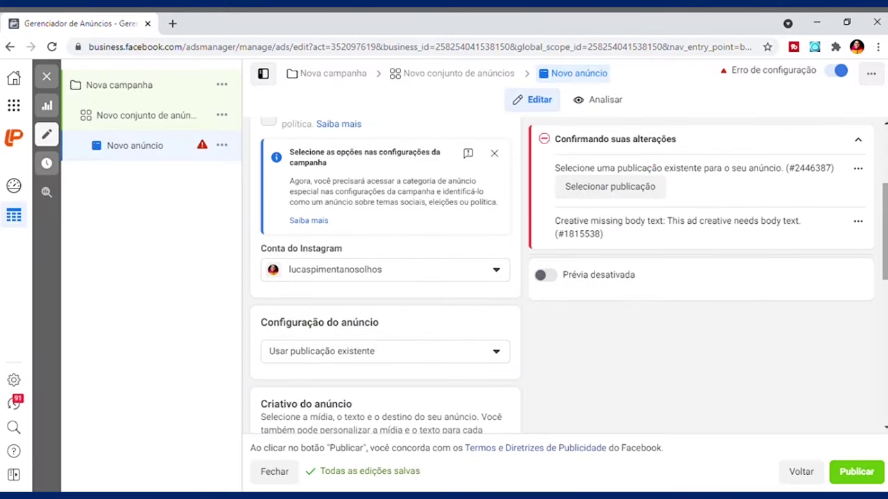
scroll(488, 236, down, 1)
click(430, 258)
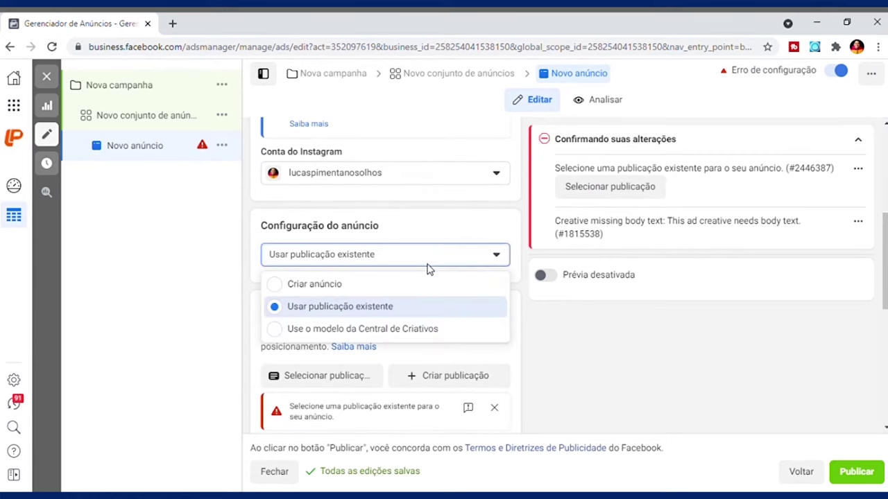
click(380, 286)
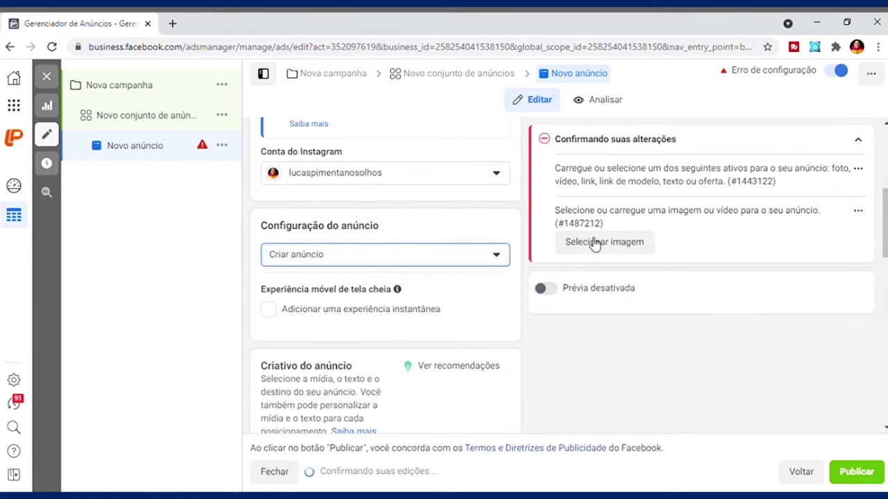
- Examine the account's image library and its upload option for the ad's Mídia, and cancel without selecting an image
scroll(387, 308, down, 3)
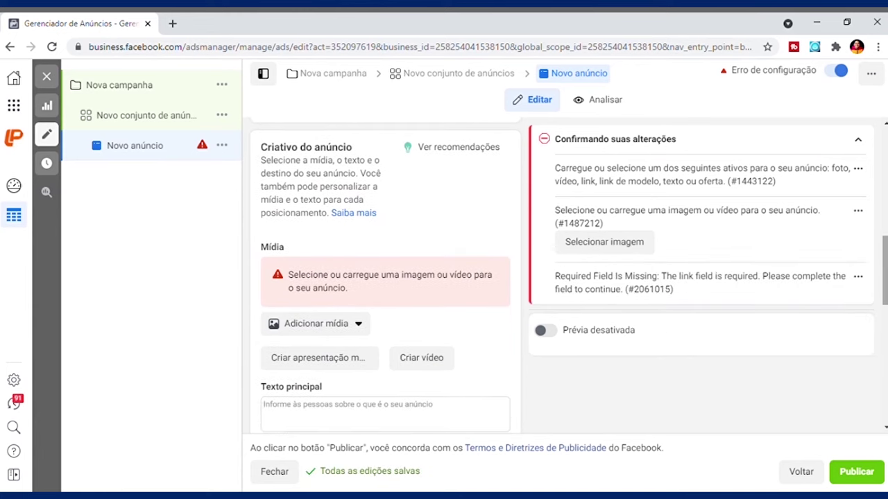
click(341, 334)
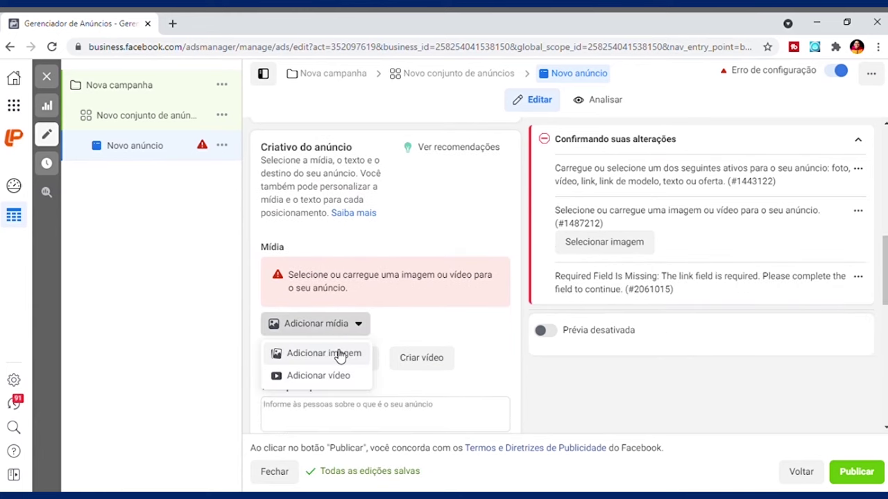
click(340, 356)
mouse_move(761, 222)
mouse_down()
mouse_move(769, 352)
mouse_move(758, 219)
mouse_up()
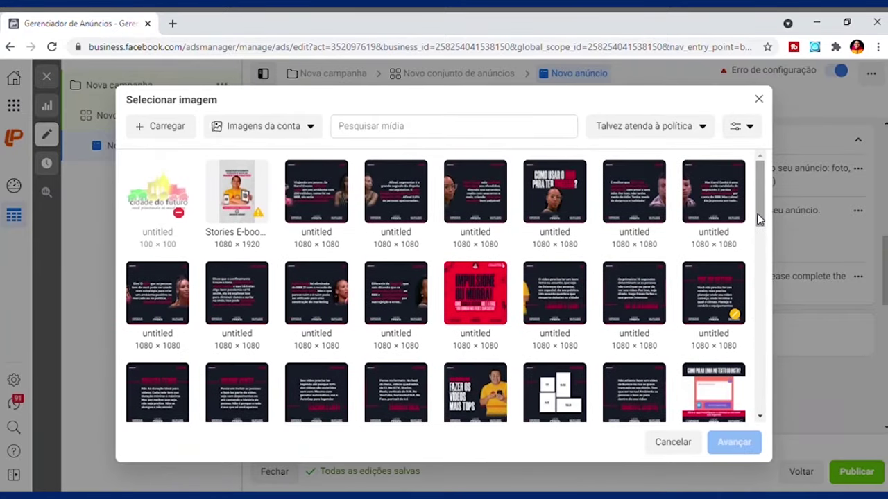
click(159, 136)
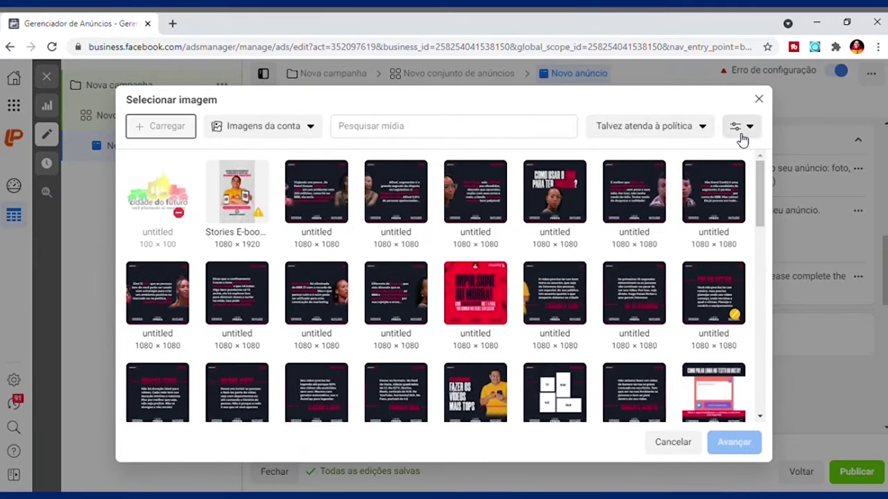
click(674, 442)
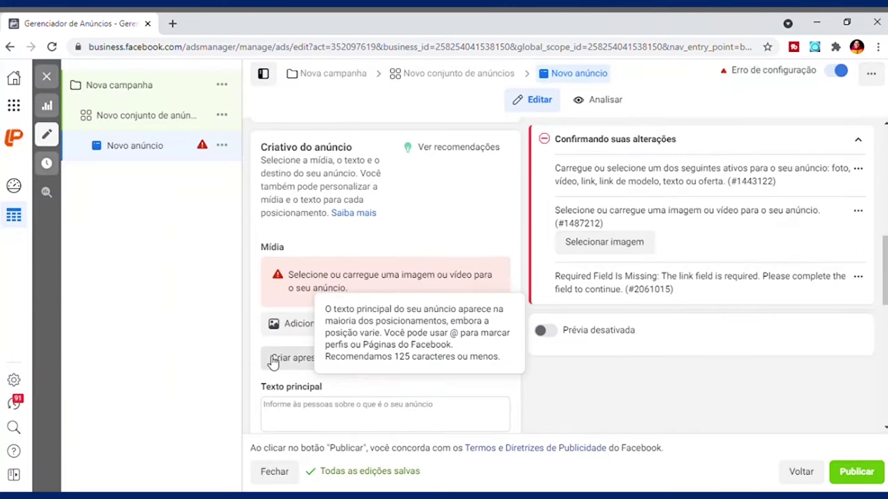
- Select the account video Palestra sobre assessoria de imprensa.mp4 as the ad's media and continue to the crop settings
click(328, 334)
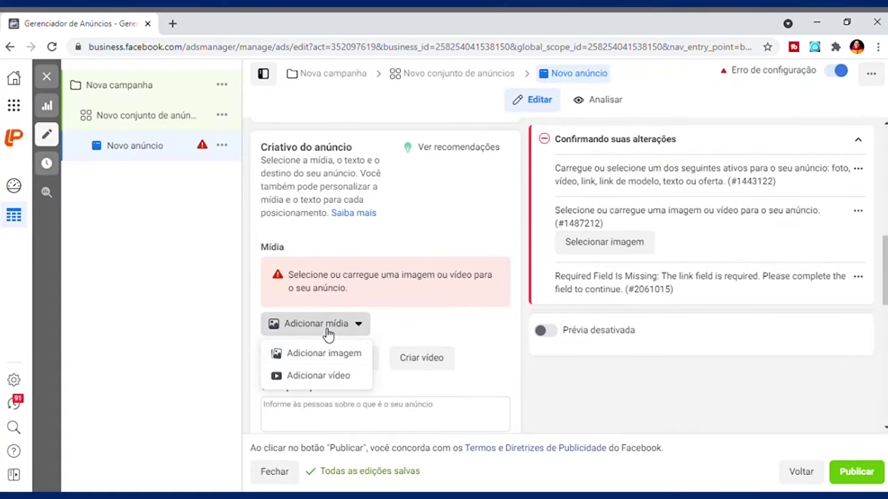
click(333, 380)
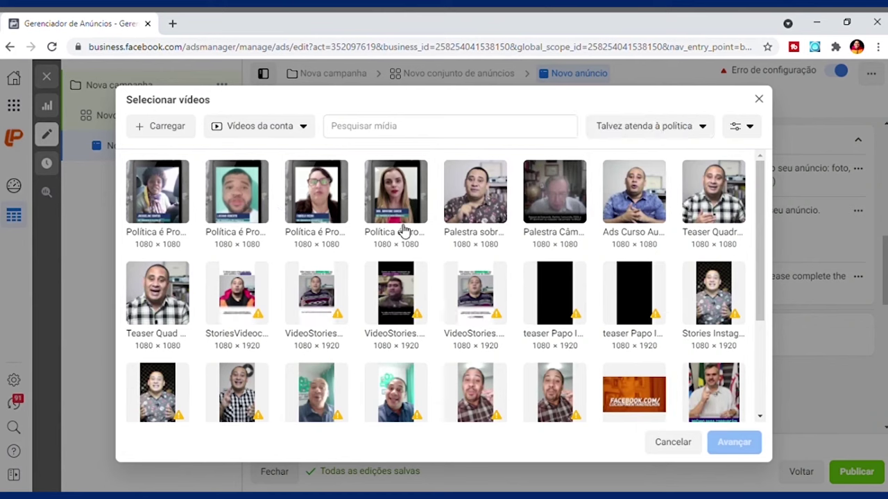
click(500, 209)
click(427, 182)
click(485, 195)
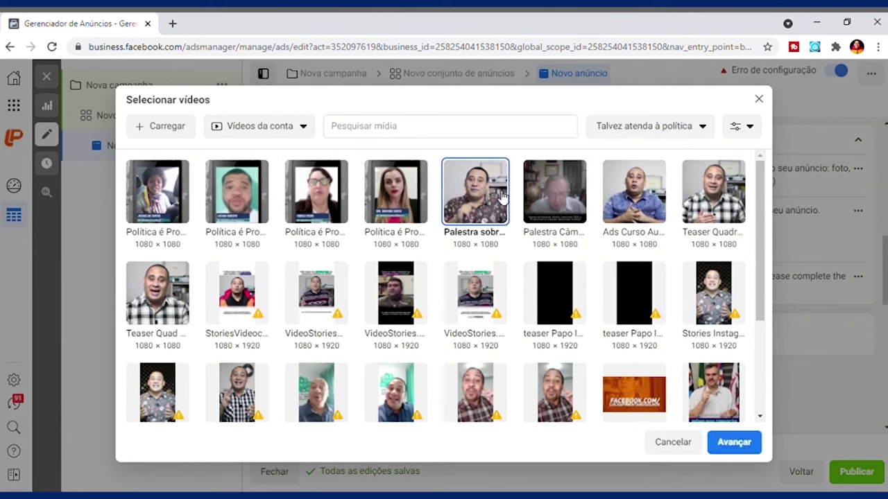
click(733, 447)
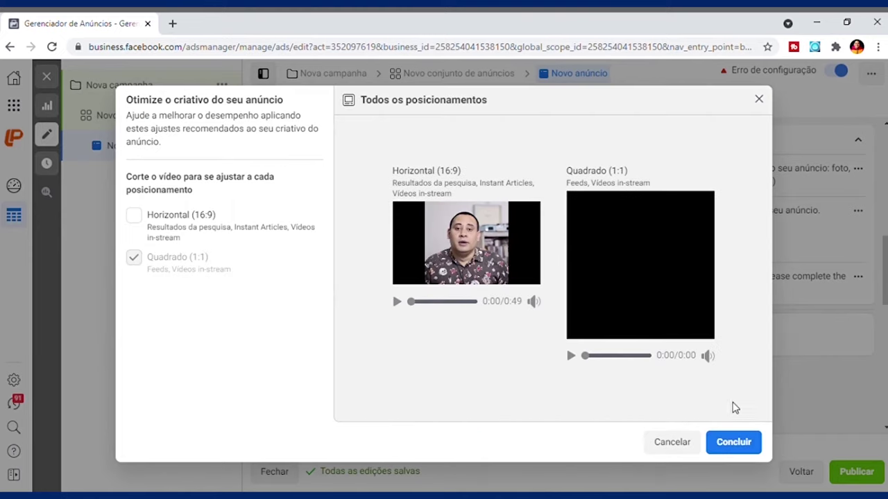
- Compare the video with and without the Horizontal (16:9) crop, leave that crop off and finish adding the video
click(160, 216)
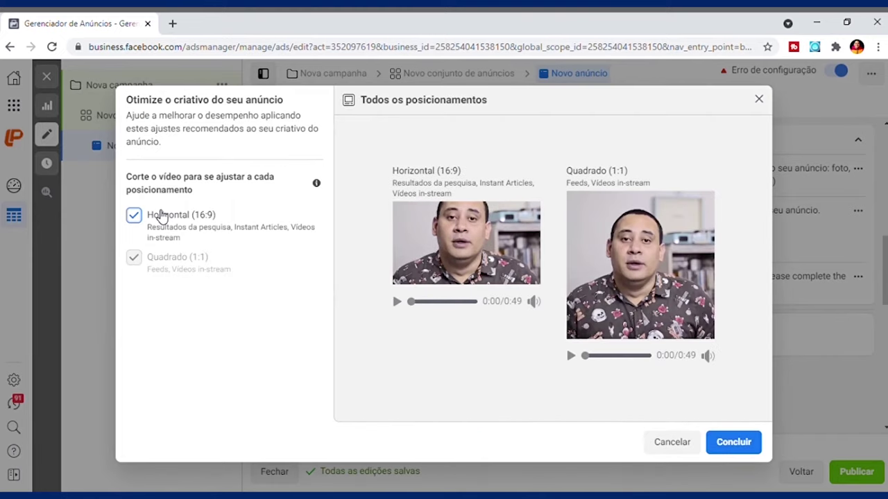
triple_click(160, 216)
click(160, 216)
click(160, 216)
click(160, 216)
click(160, 215)
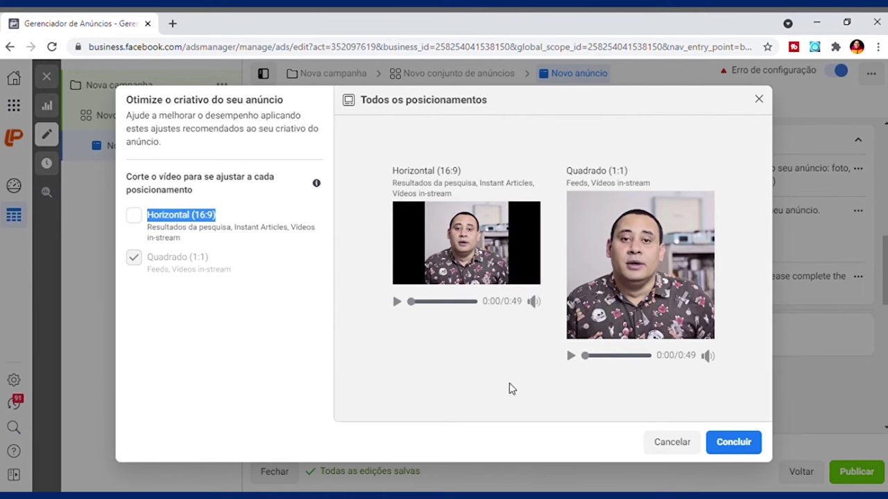
click(726, 447)
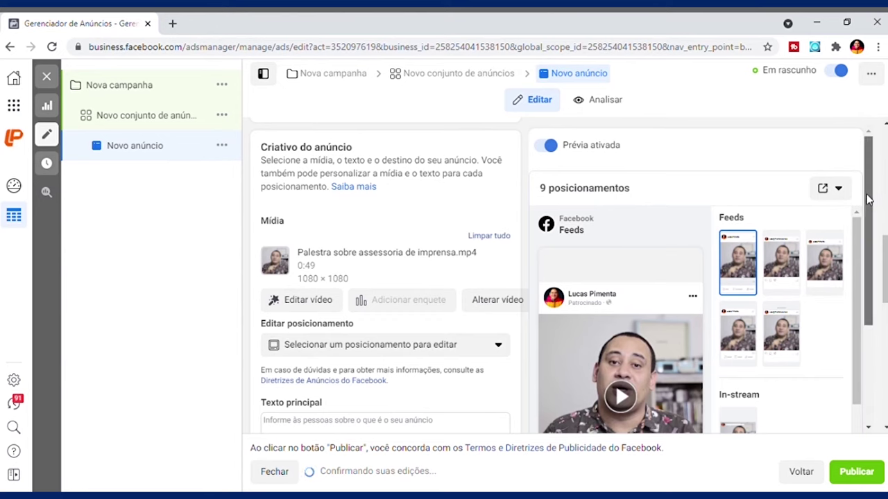
- Set the ad's Texto principal to "O seu texto, sua legenda"
scroll(867, 209, down, 1)
scroll(871, 231, down, 2)
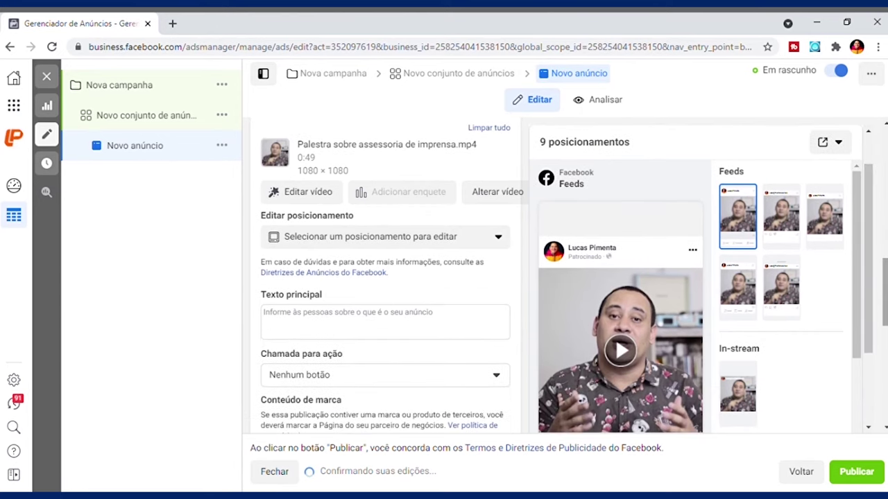
click(382, 315)
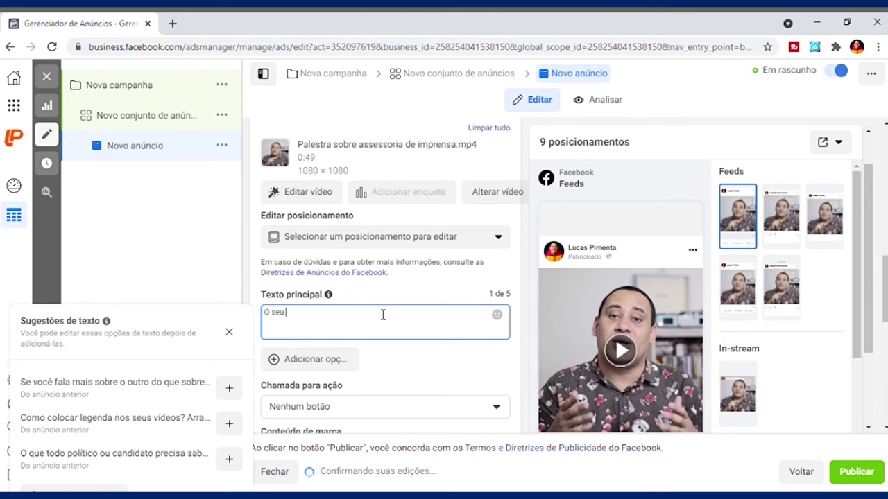
text(O seu texto, sua legenda)
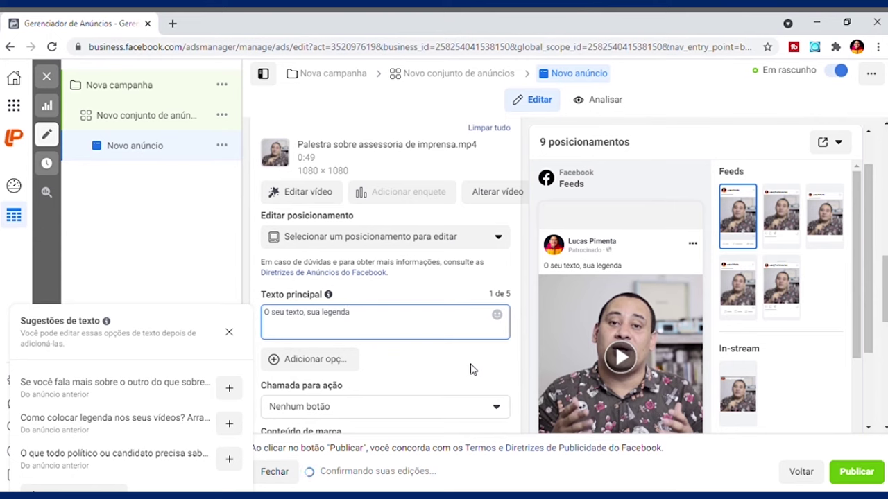
click(470, 369)
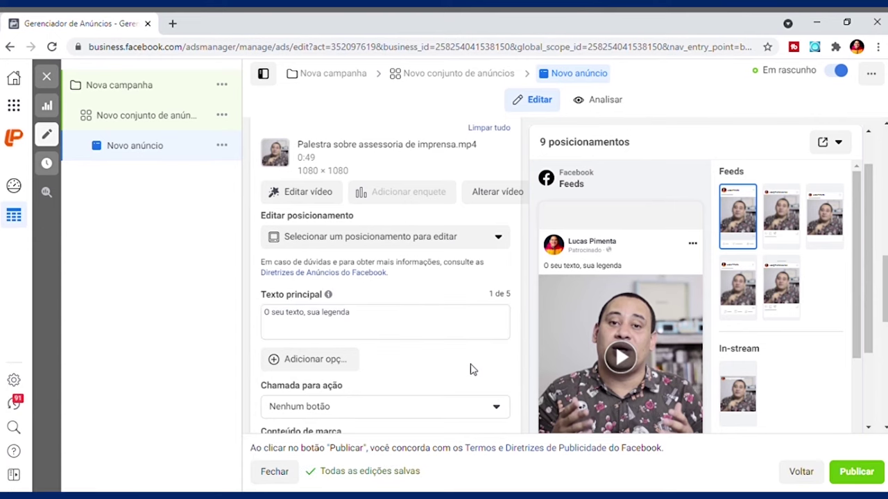
- Leave Chamada para ação at Nenhum botão and add a second Texto principal option with the filler text "jfnfnsnsns"
click(381, 408)
click(381, 408)
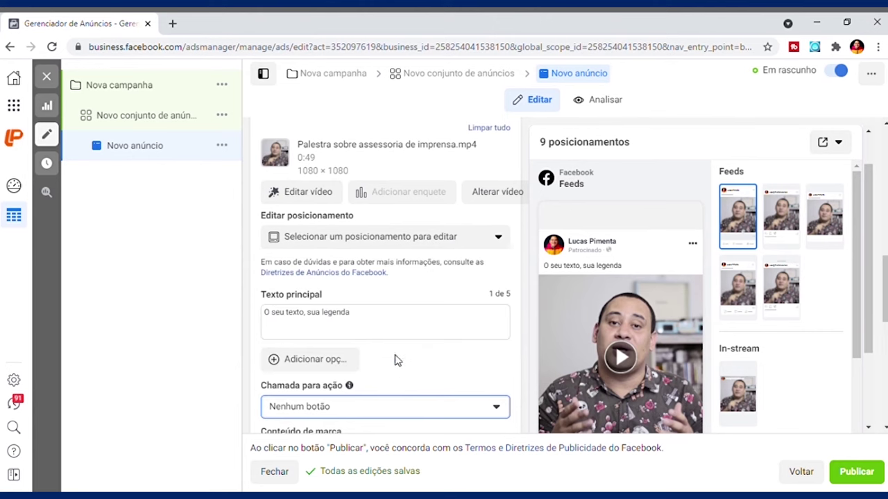
click(332, 361)
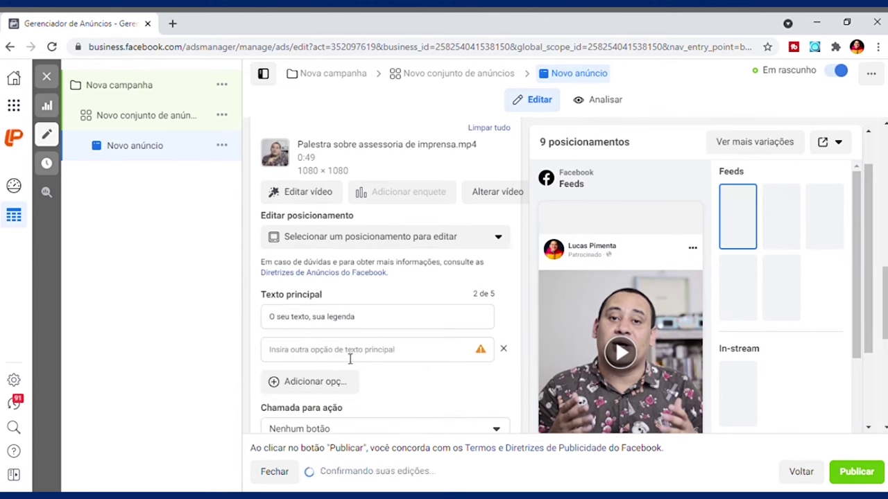
click(356, 355)
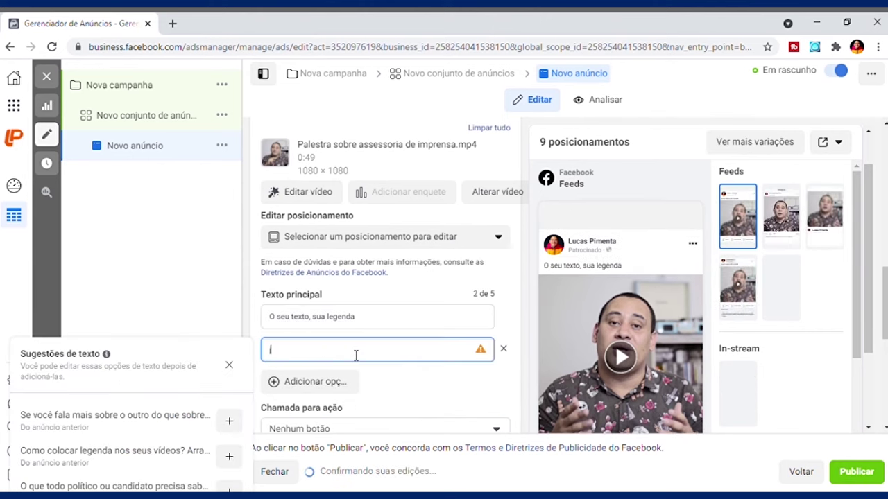
text(jfnfnsnsns)
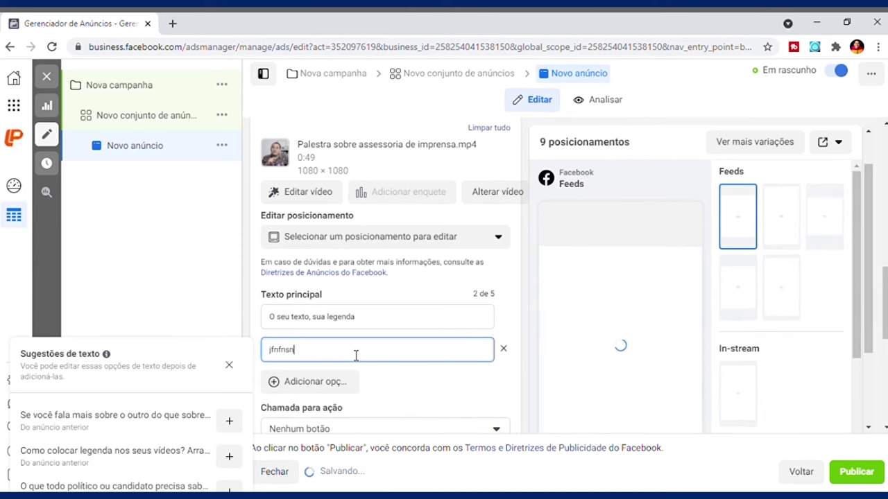
click(452, 390)
- Open the ad video's list of placement groups and single placements under Editar posicionamento
click(382, 241)
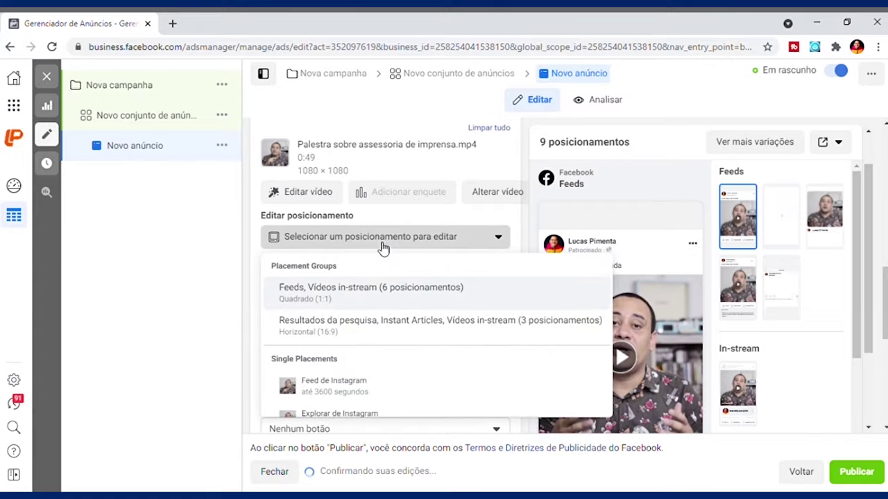